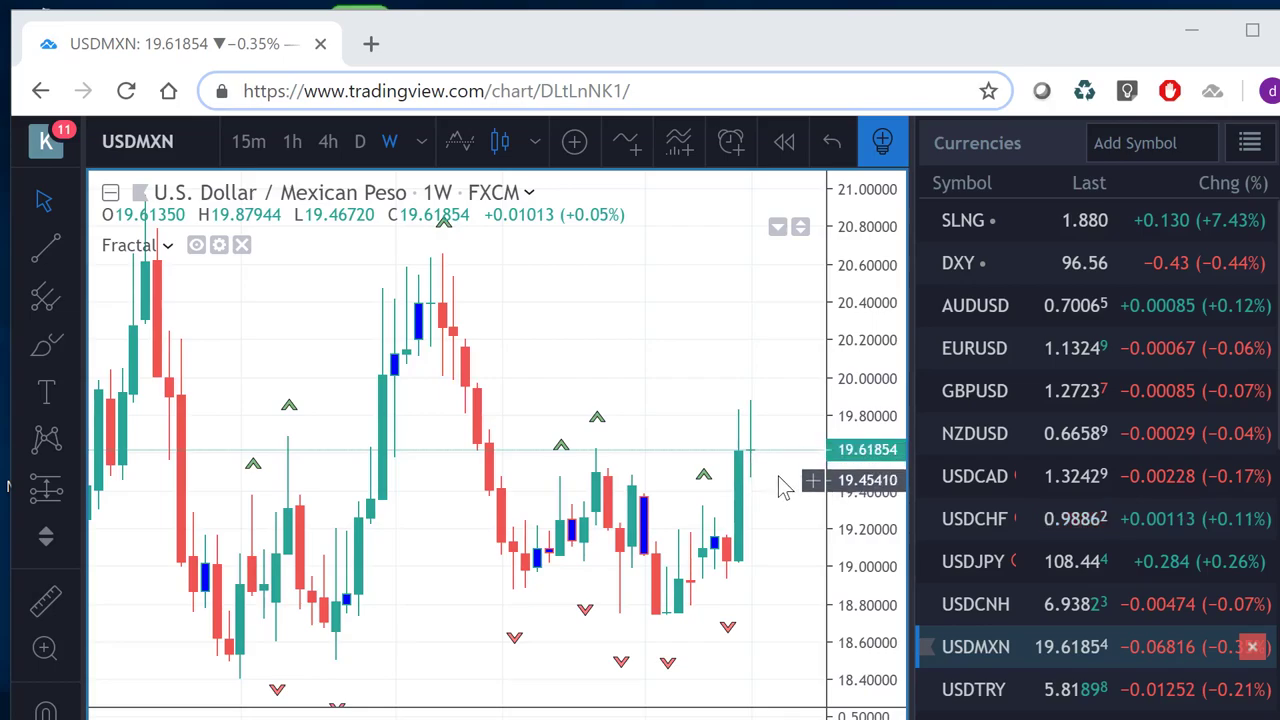
Switch the USDMXN chart from weekly to daily candles.
{"action": "left_click", "coordinate": [364, 150]}
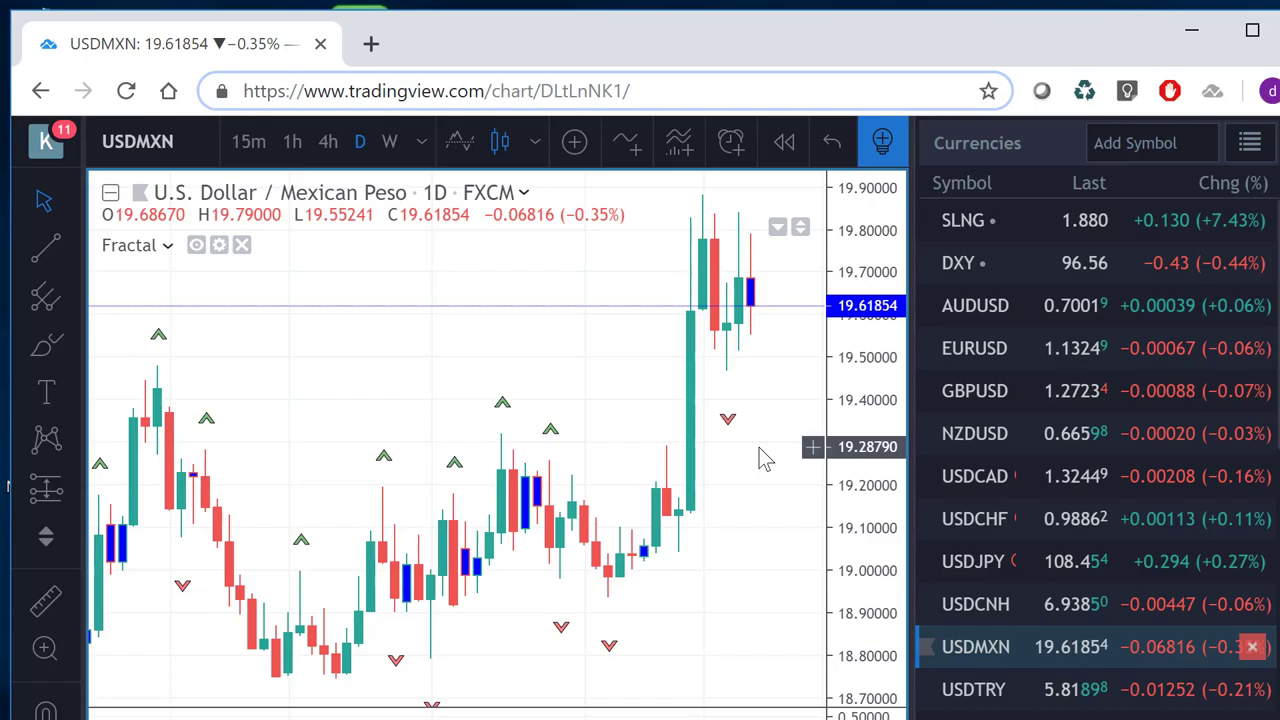
Look over the daily AUDUSD chart, then bring up daily USDJPY.
{"action": "left_click", "coordinate": [969, 311]}
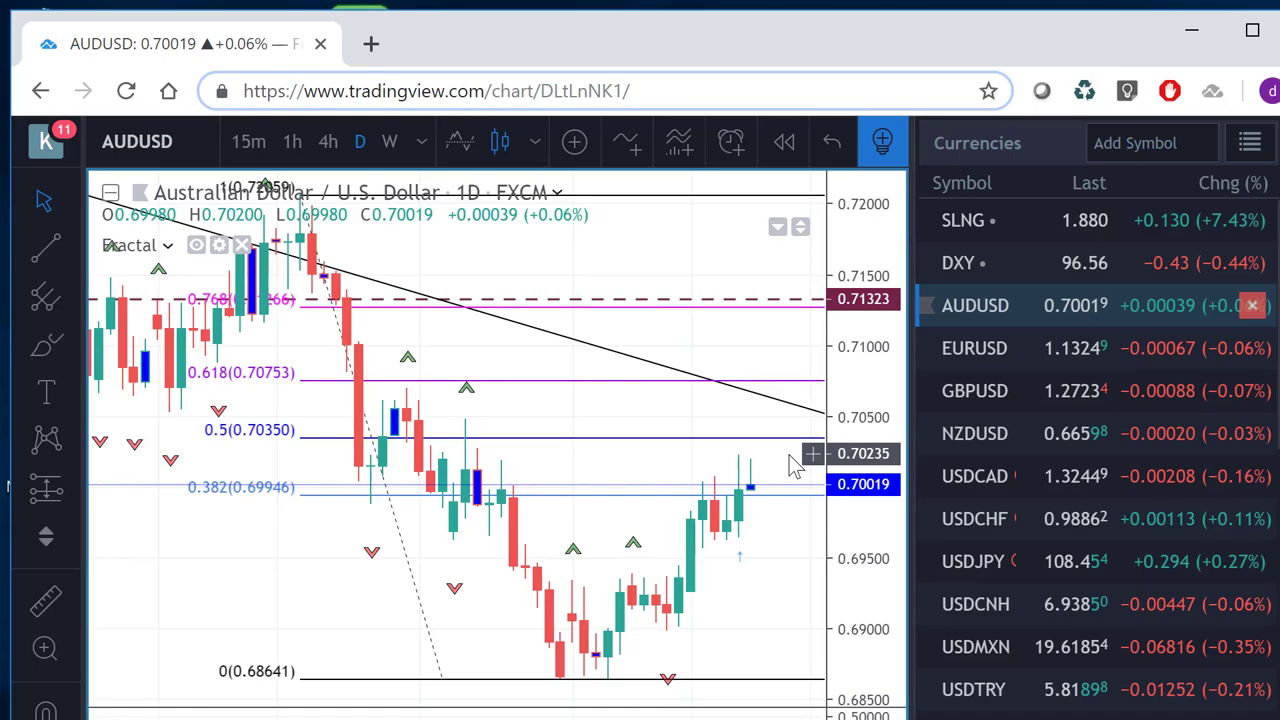
{"action": "left_click", "coordinate": [968, 561]}
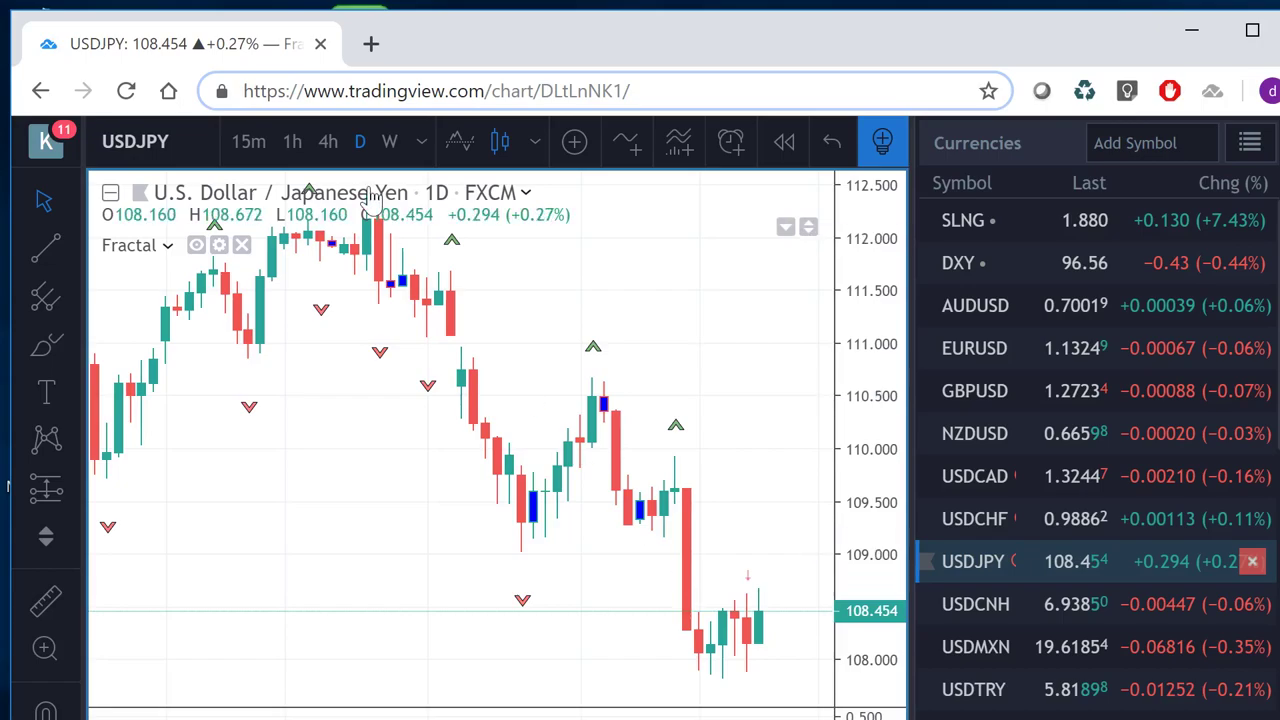
Flip USDJPY between 15-minute and daily candles, ending on the 15-minute view.
{"action": "left_click", "coordinate": [249, 141]}
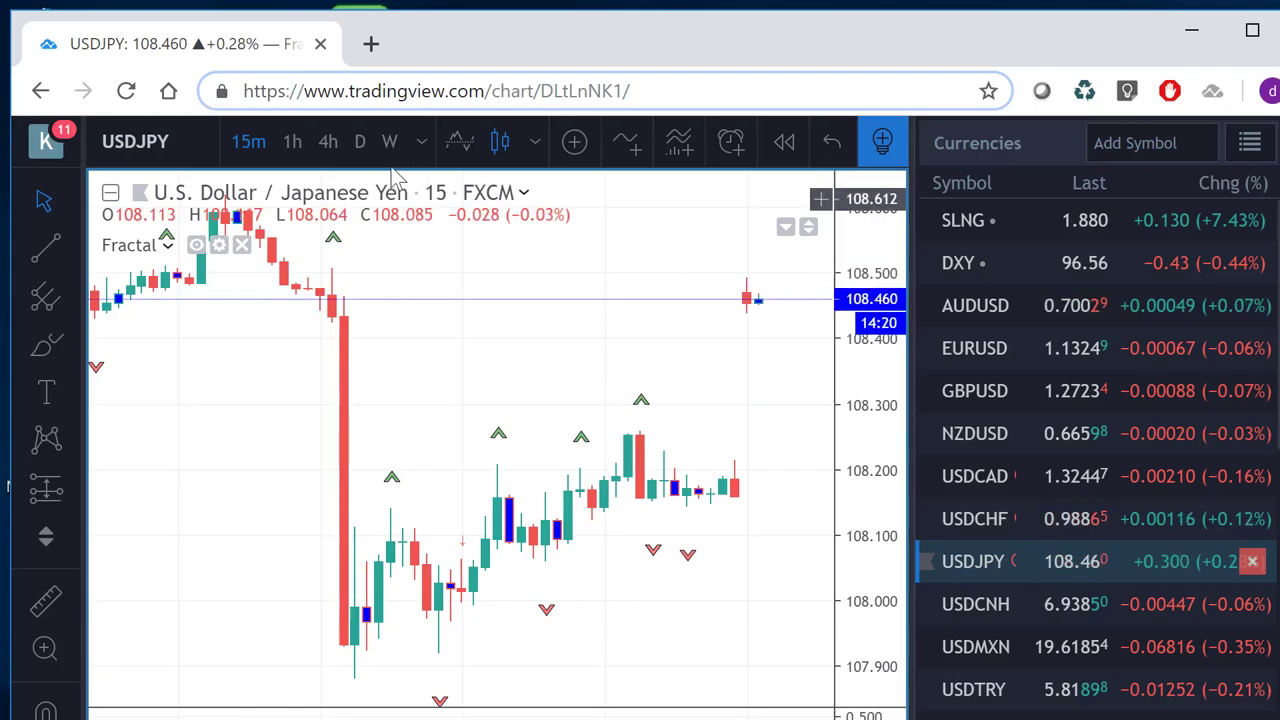
{"action": "left_click", "coordinate": [364, 141]}
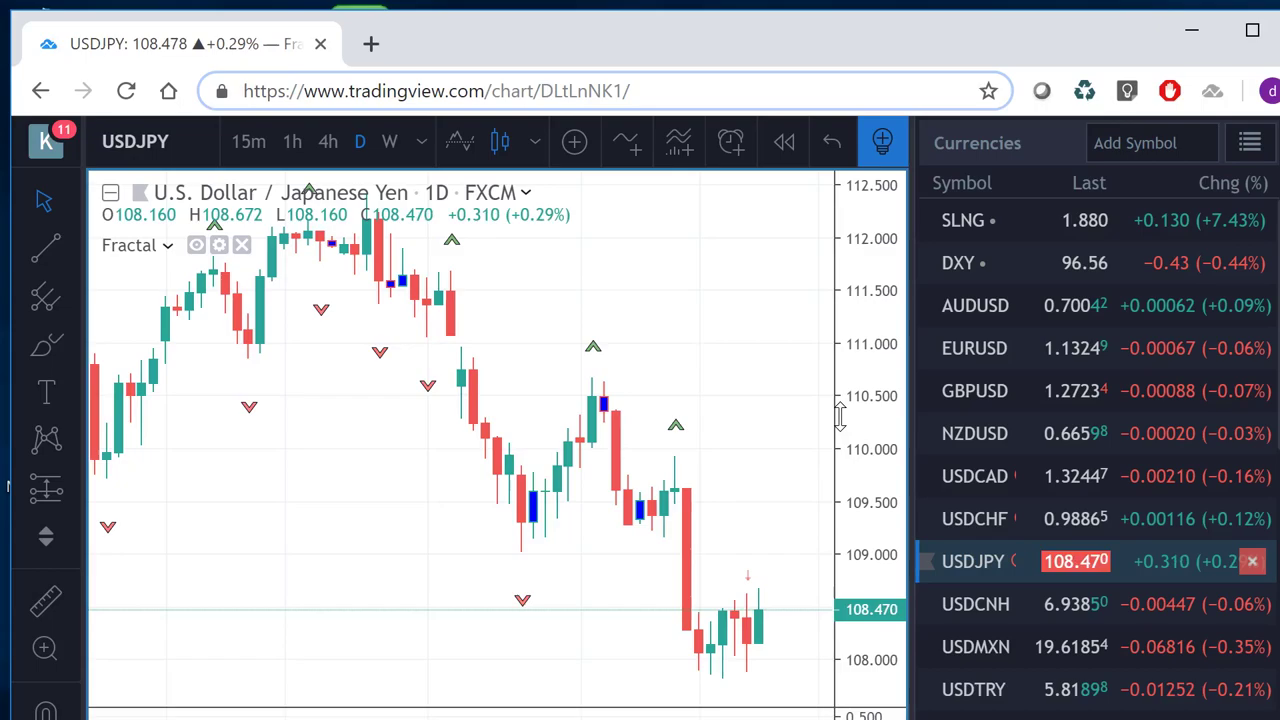
{"action": "scroll", "coordinate": [834, 487], "scroll_direction": "down", "scroll_amount": 1}
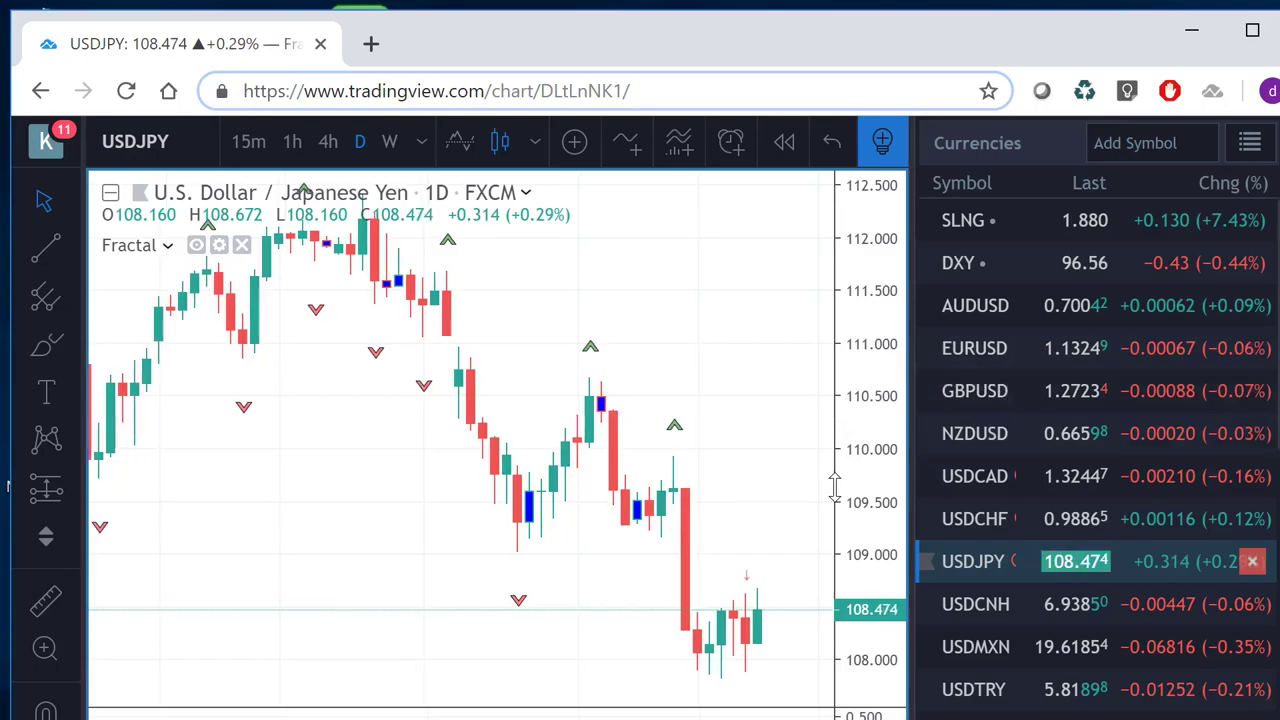
{"action": "left_click", "coordinate": [252, 141]}
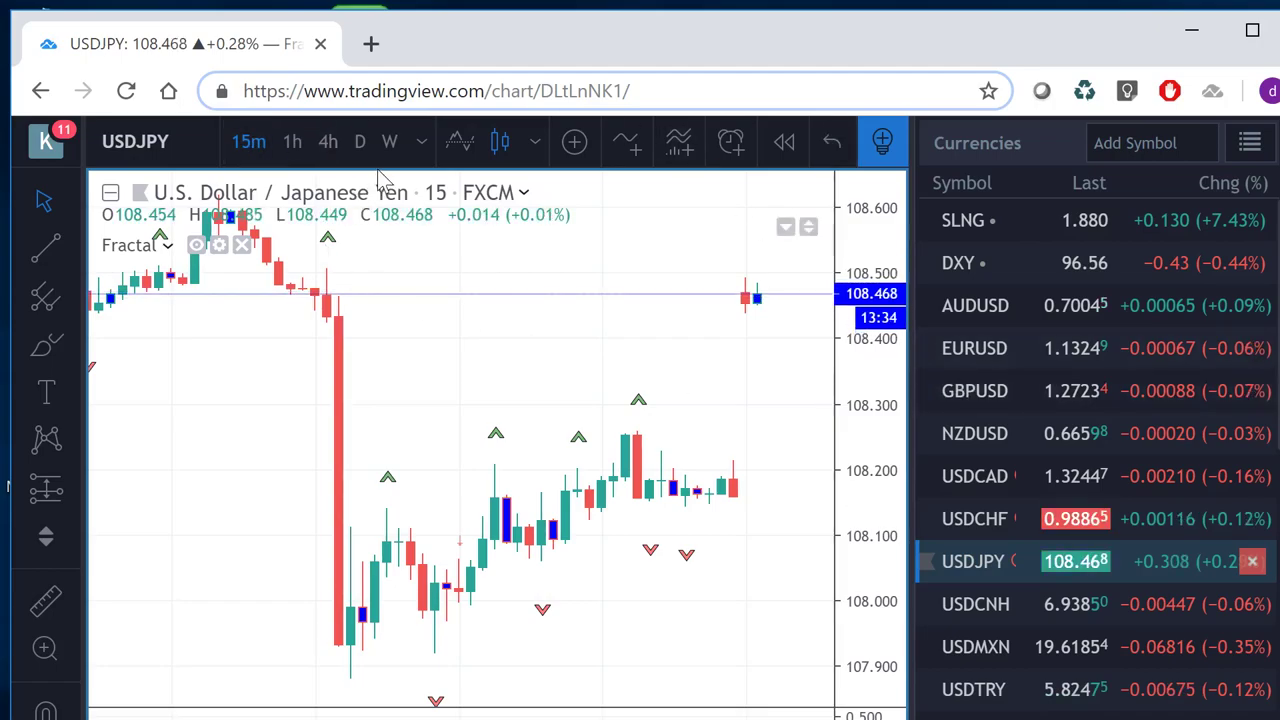
Return USDJPY to daily candles, then bring up the daily USDCNH chart.
{"action": "left_click", "coordinate": [362, 143]}
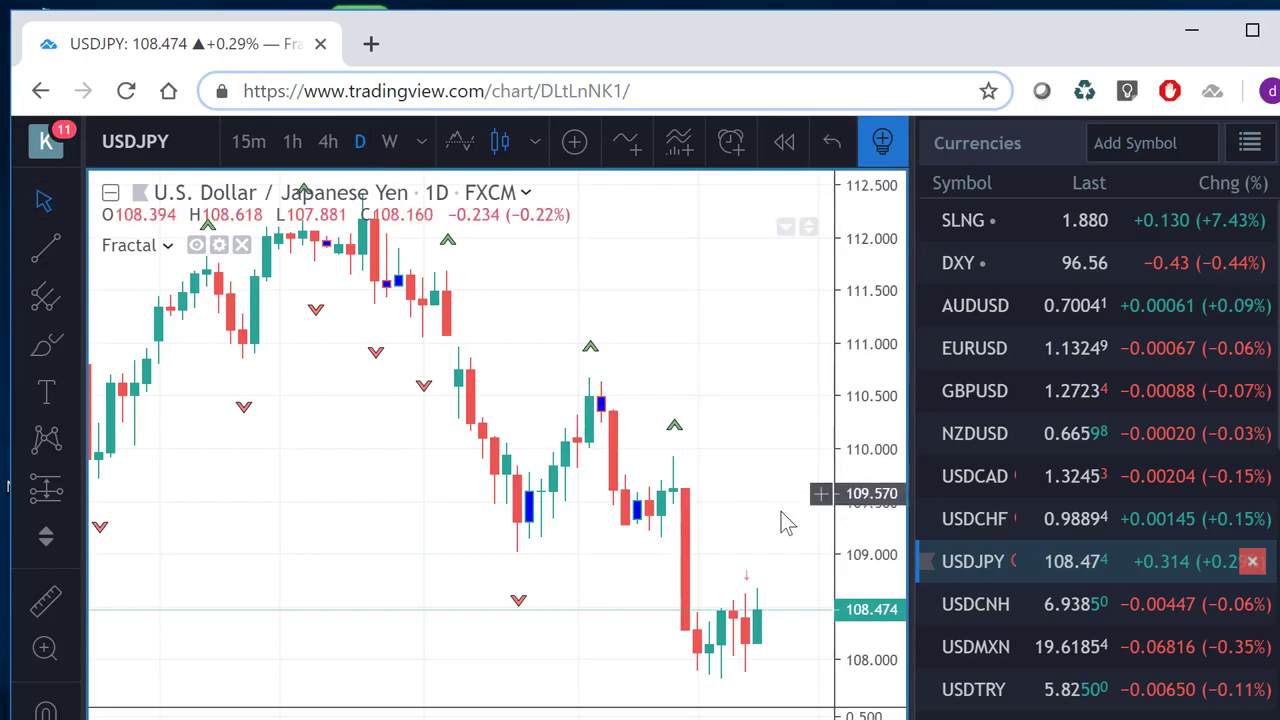
{"action": "left_click", "coordinate": [976, 606]}
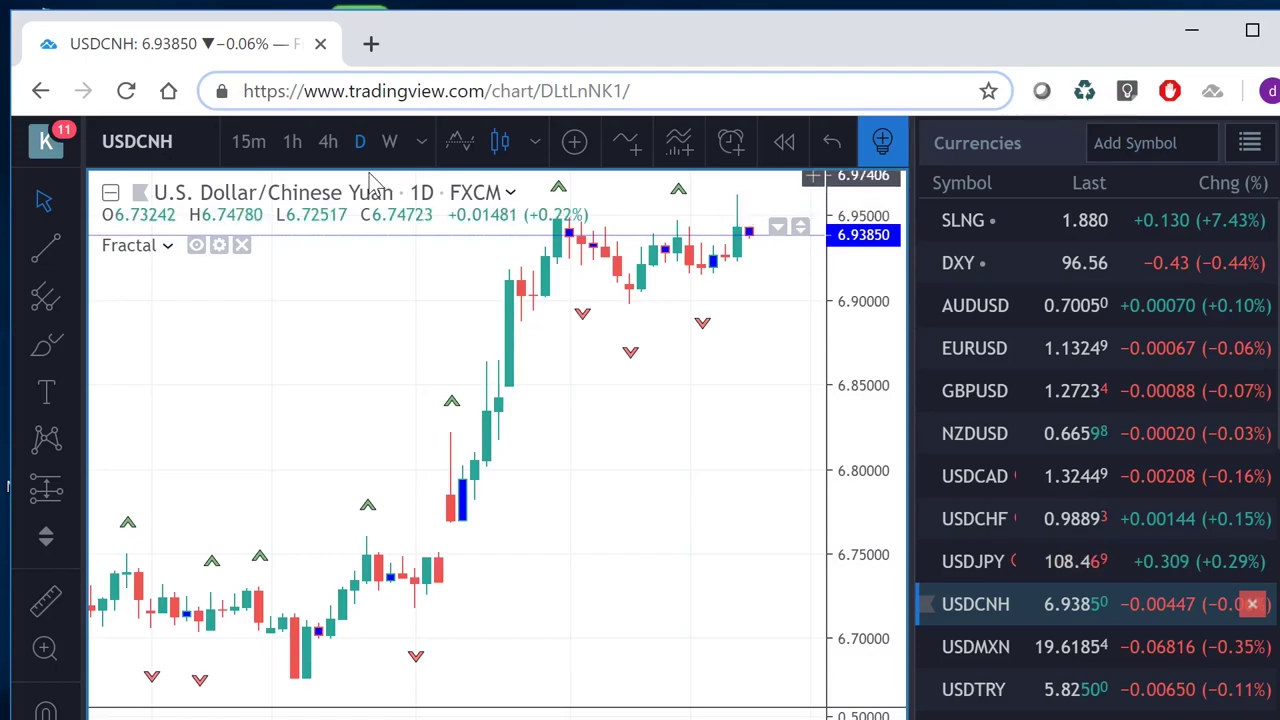
View USDCNH weekly with a compressed price scale, then pass through AUDUSD to DXY.
{"action": "left_click", "coordinate": [390, 143]}
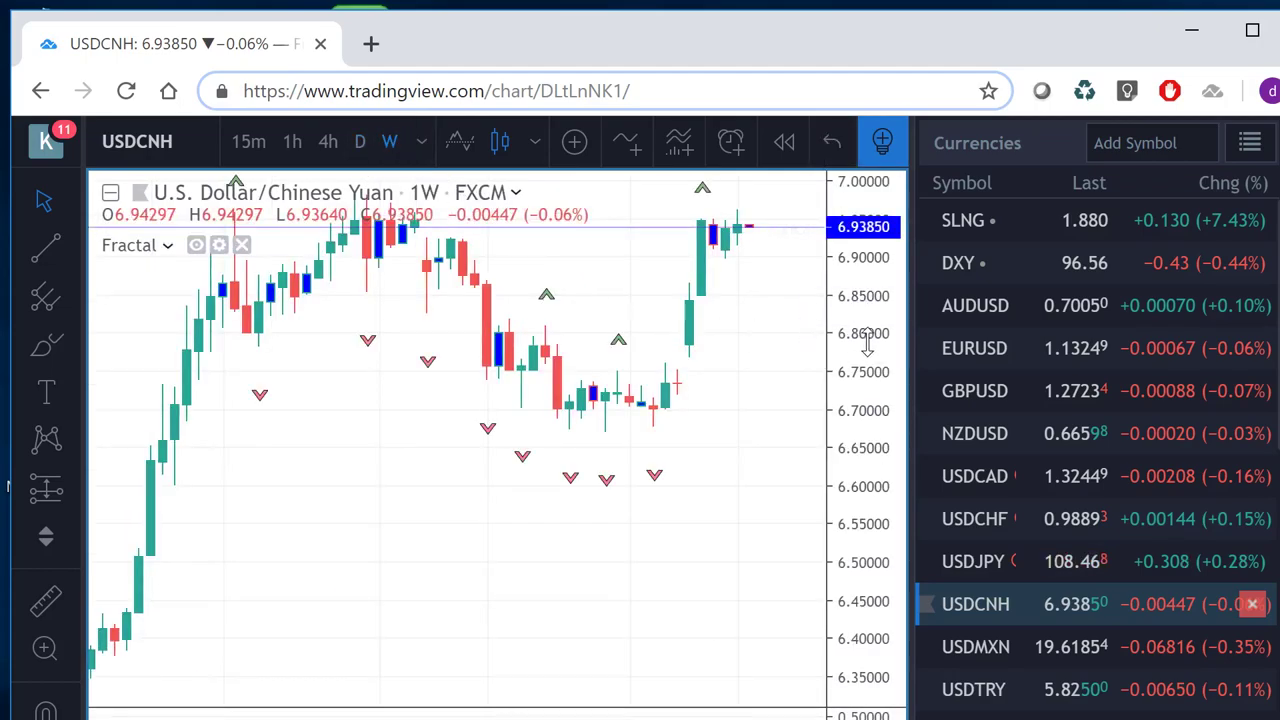
{"action": "left_click_drag", "start_coordinate": [867, 342], "coordinate": [870, 460]}
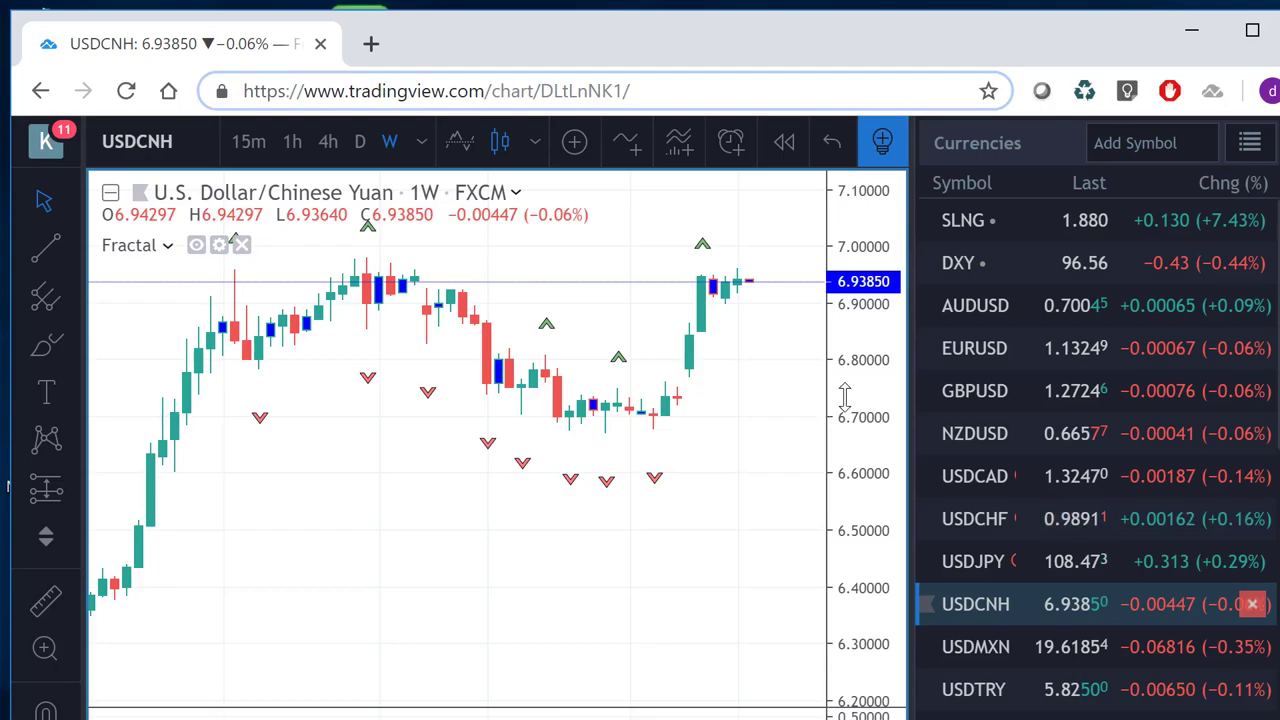
{"action": "left_click", "coordinate": [981, 306]}
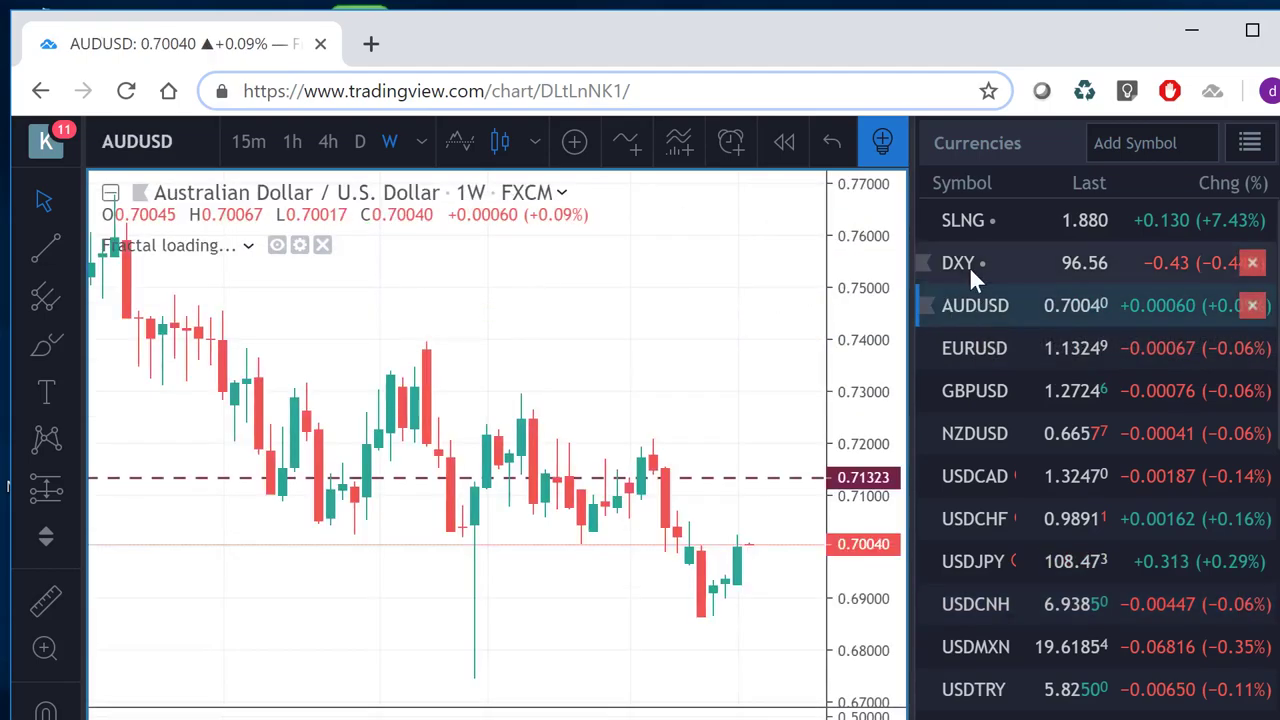
{"action": "left_click", "coordinate": [969, 266]}
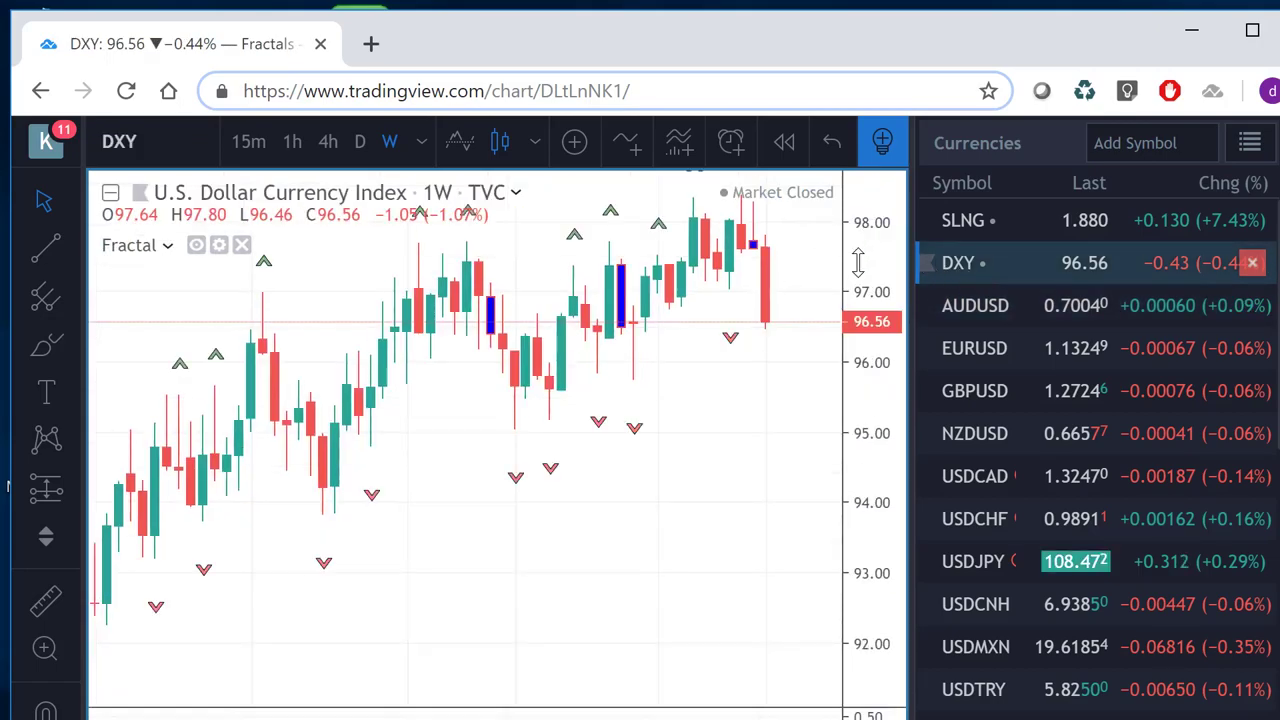
Compress the DXY price scale to show 91–99, then bring up weekly EURUSD.
{"action": "left_click_drag", "start_coordinate": [861, 272], "coordinate": [859, 311]}
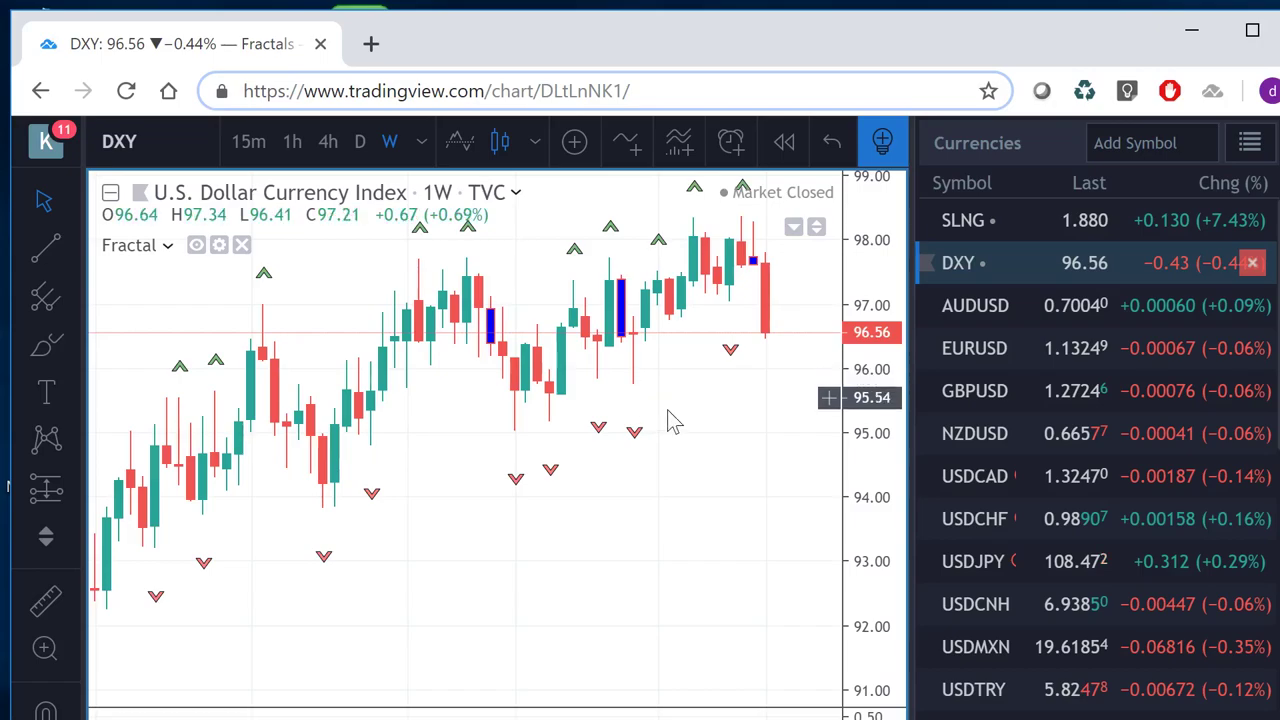
{"action": "left_click", "coordinate": [973, 347]}
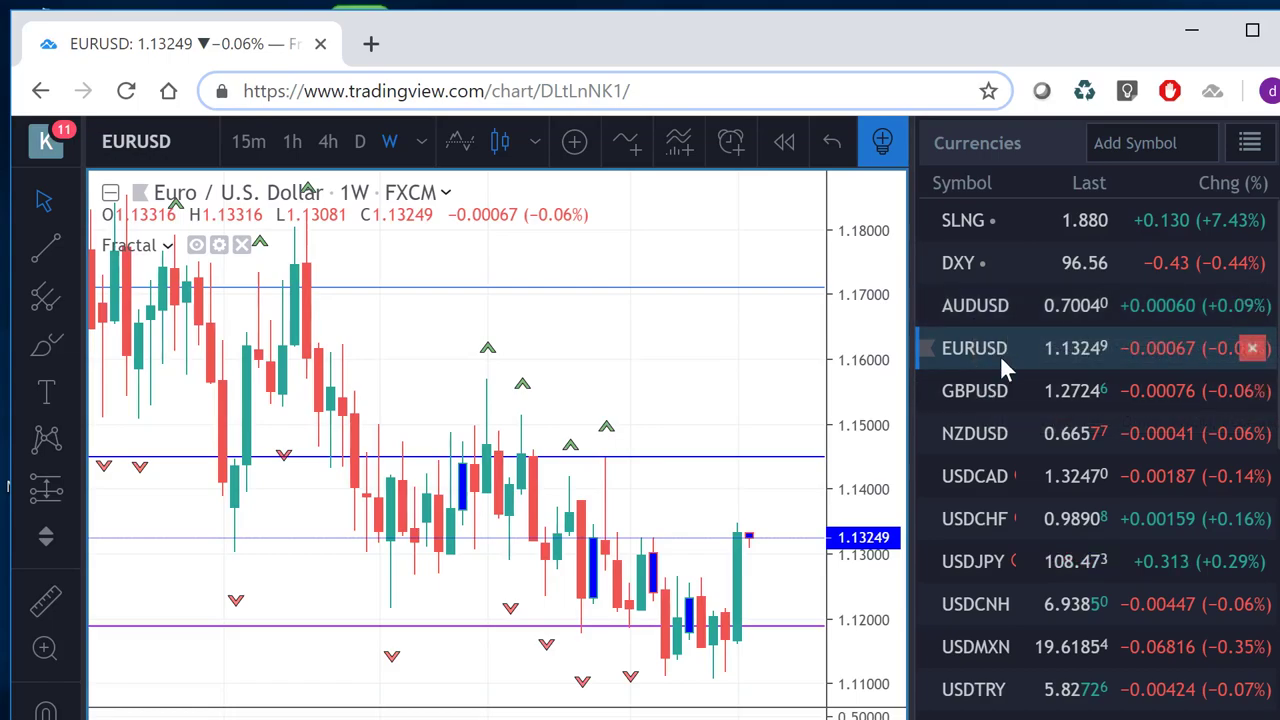
Look at AUDUSD, then bring up the weekly USDCAD chart.
{"action": "left_click", "coordinate": [969, 303]}
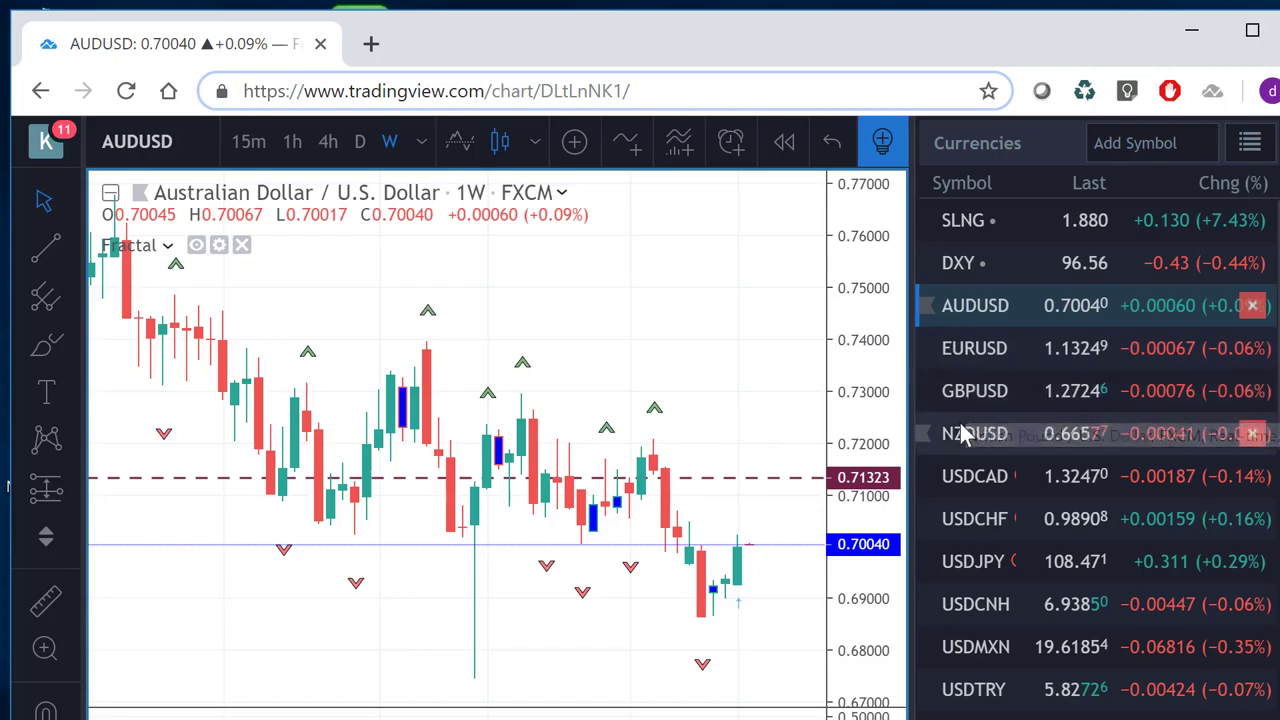
{"action": "left_click", "coordinate": [960, 480]}
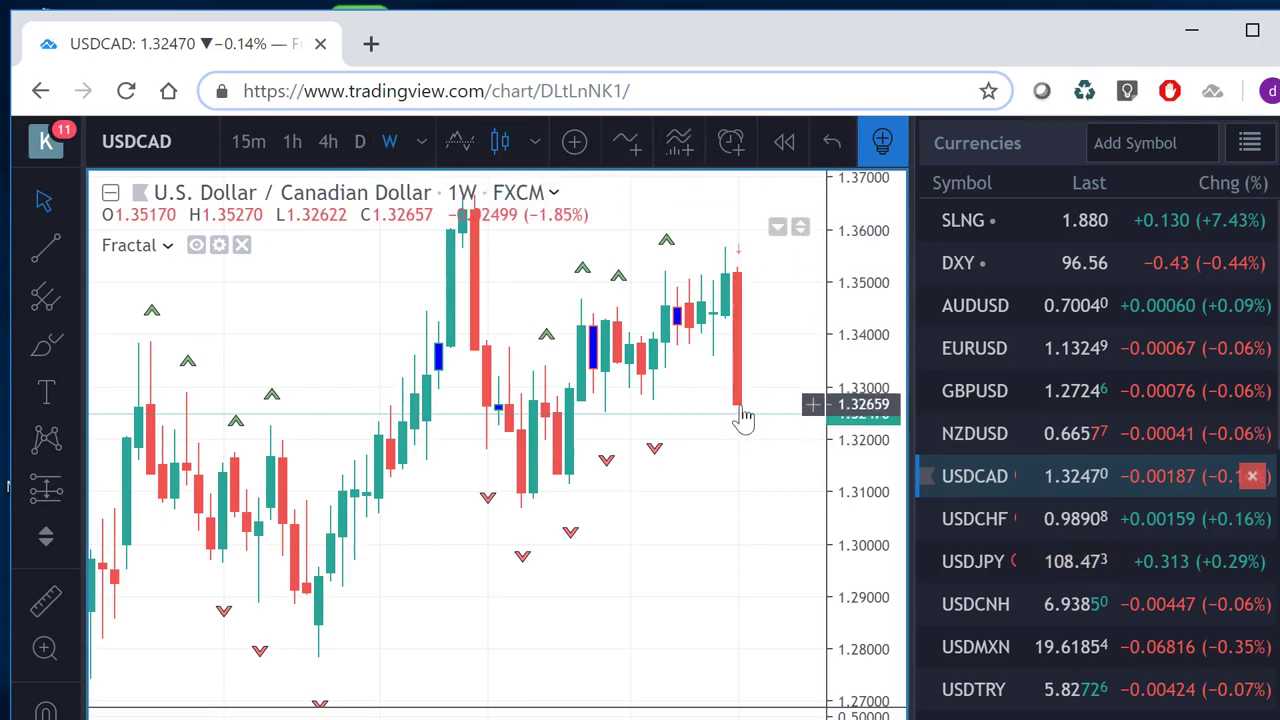
On weekly USDCAD, draw a rising trend line from the 1.27877 low to a higher low.
{"action": "left_click", "coordinate": [359, 144]}
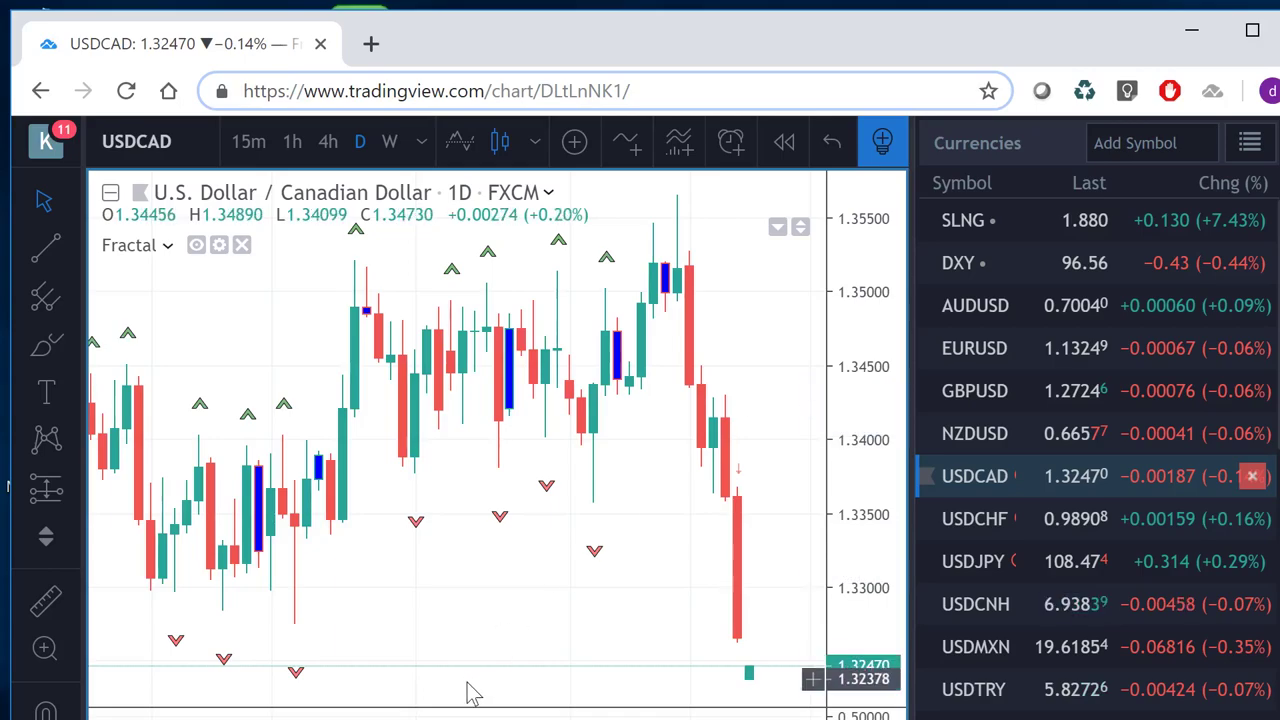
{"action": "left_click", "coordinate": [390, 141]}
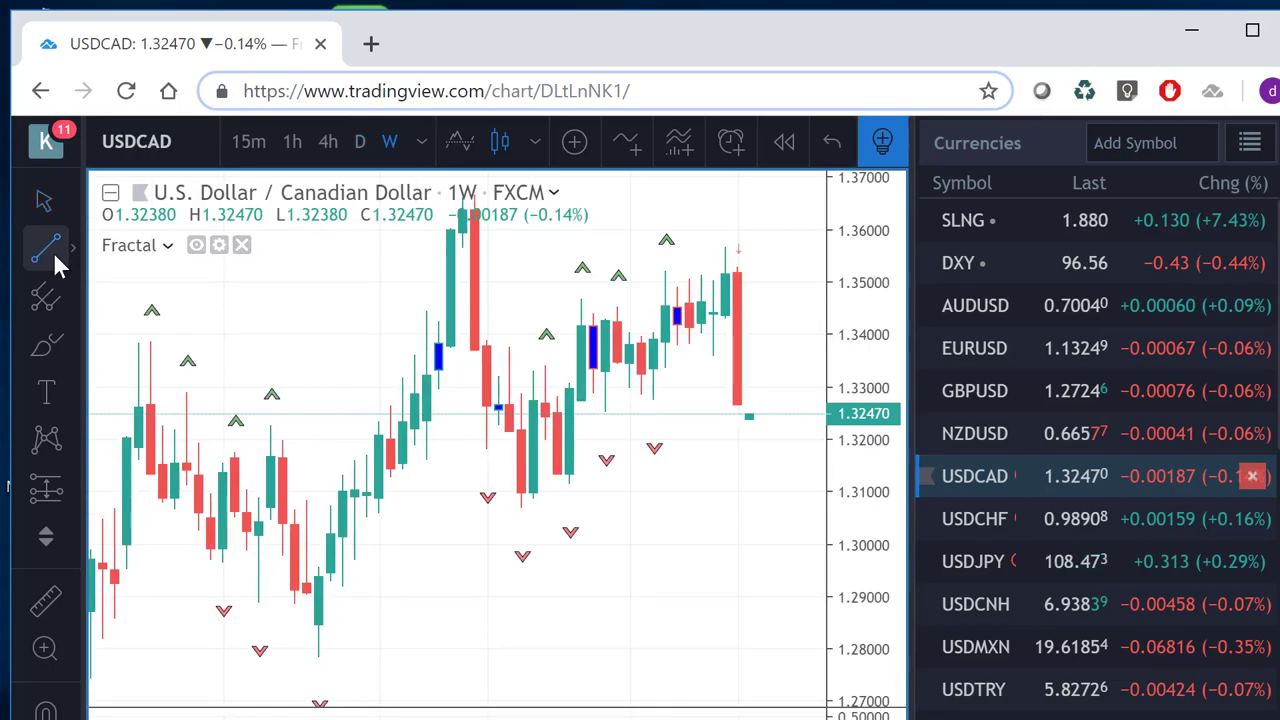
{"action": "left_click", "coordinate": [318, 656]}
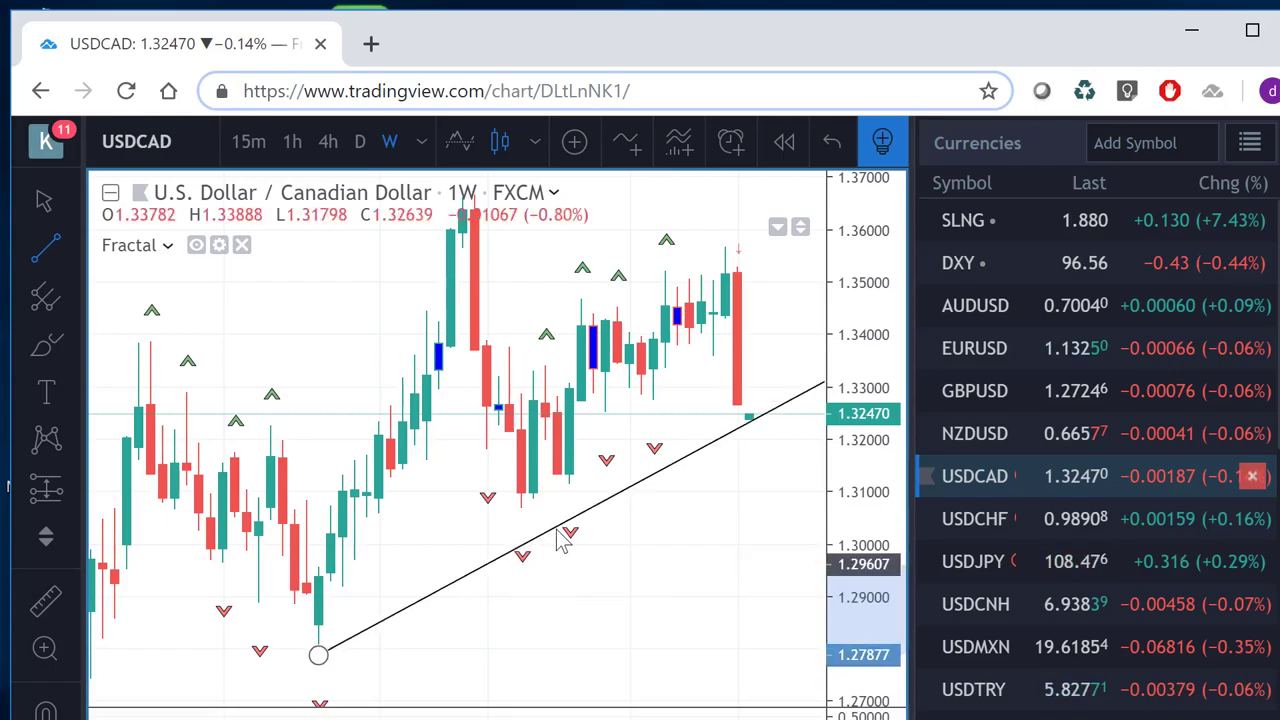
{"action": "left_click", "coordinate": [605, 460]}
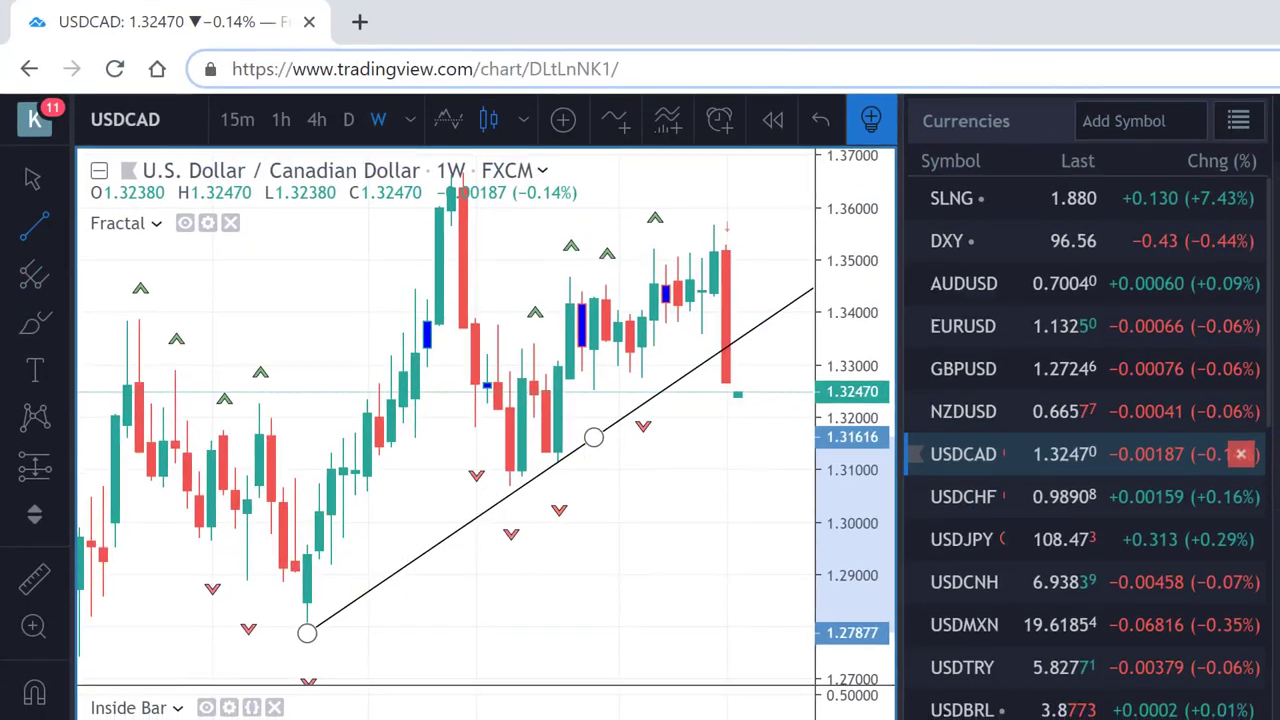
{"action": "key", "text": "ctrl+l"}
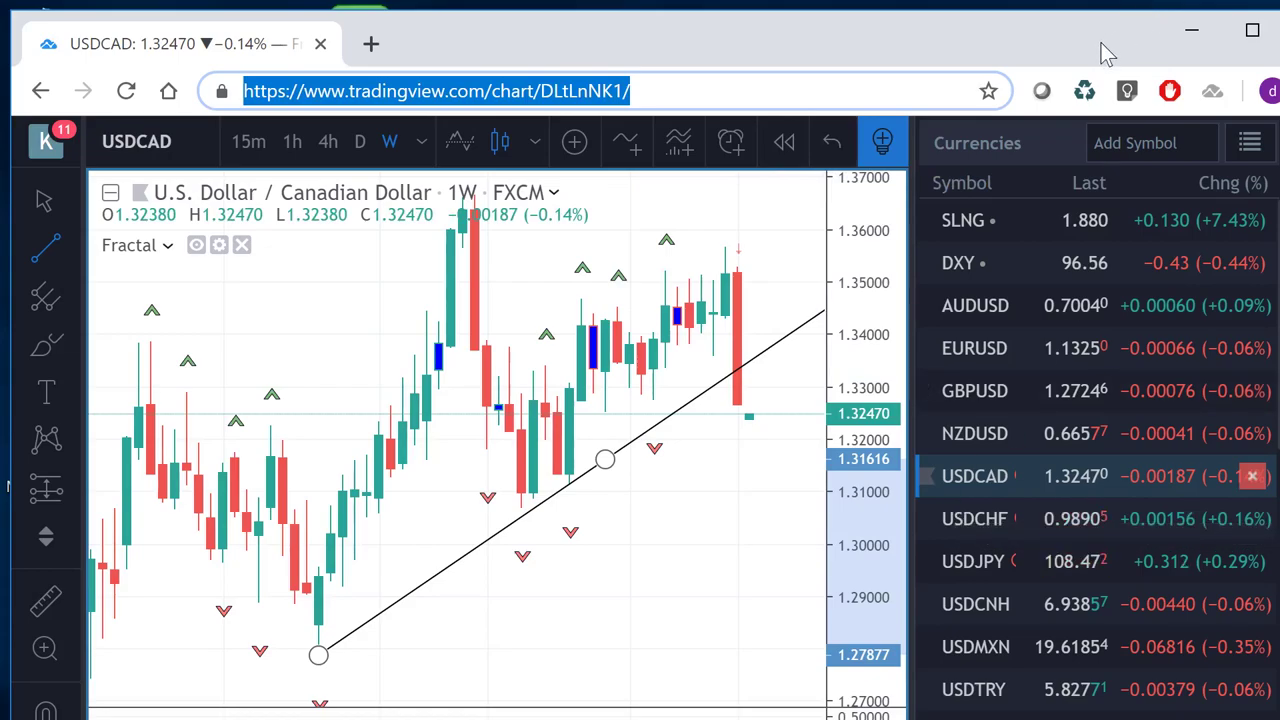
Scroll down the Currencies watchlist to reach the GBPAUD row.
{"action": "scroll", "coordinate": [982, 496], "scroll_direction": "down", "scroll_amount": 3}
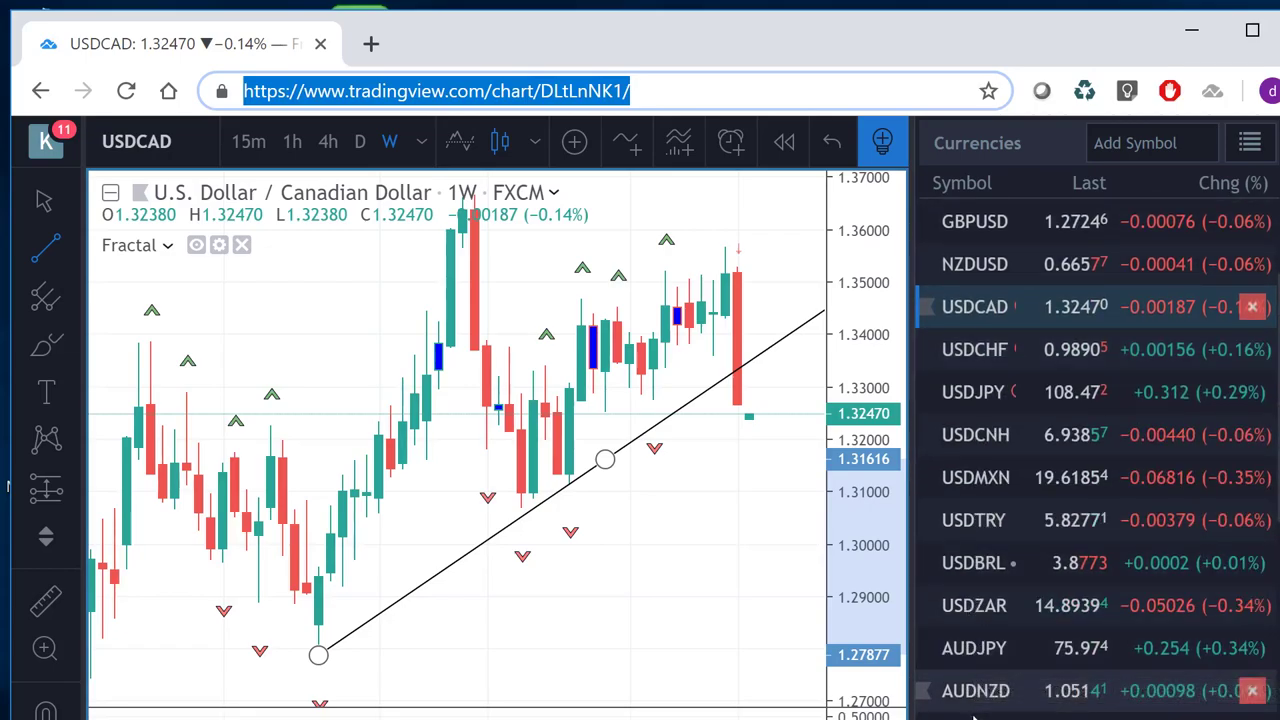
{"action": "scroll", "coordinate": [1095, 480], "scroll_direction": "down", "scroll_amount": 3}
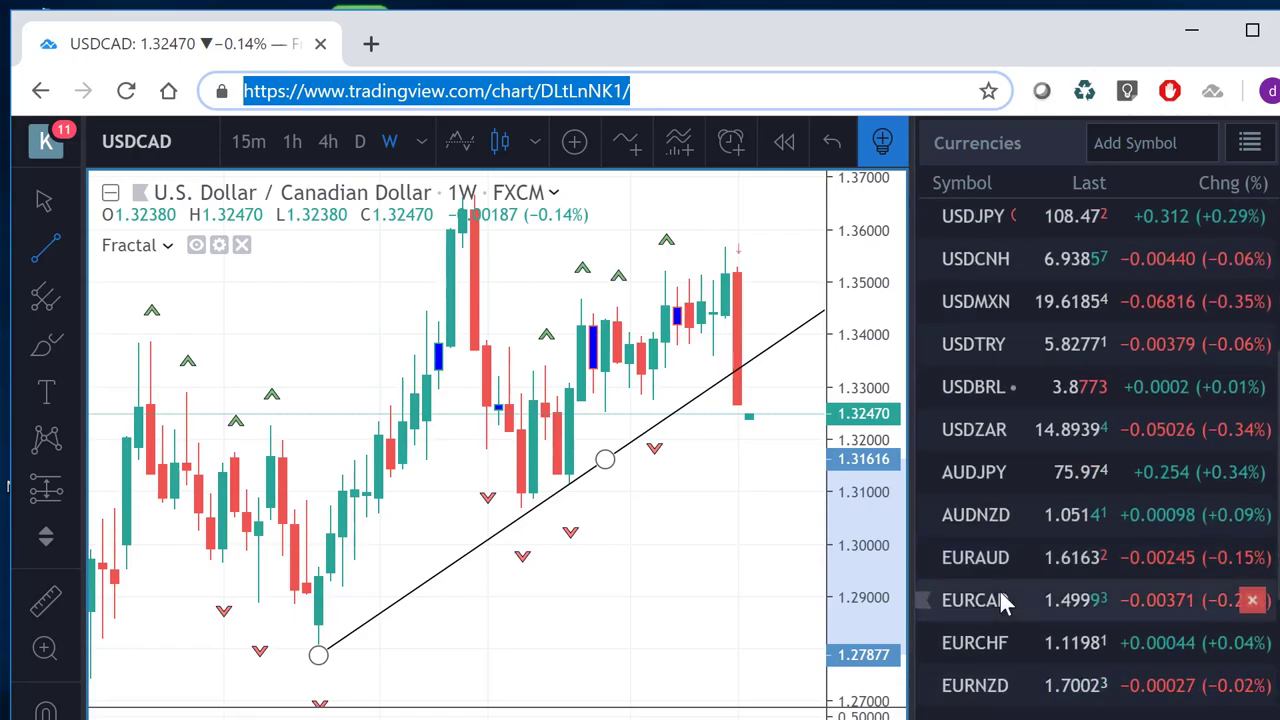
{"action": "scroll", "coordinate": [975, 700], "scroll_direction": "down", "scroll_amount": 3}
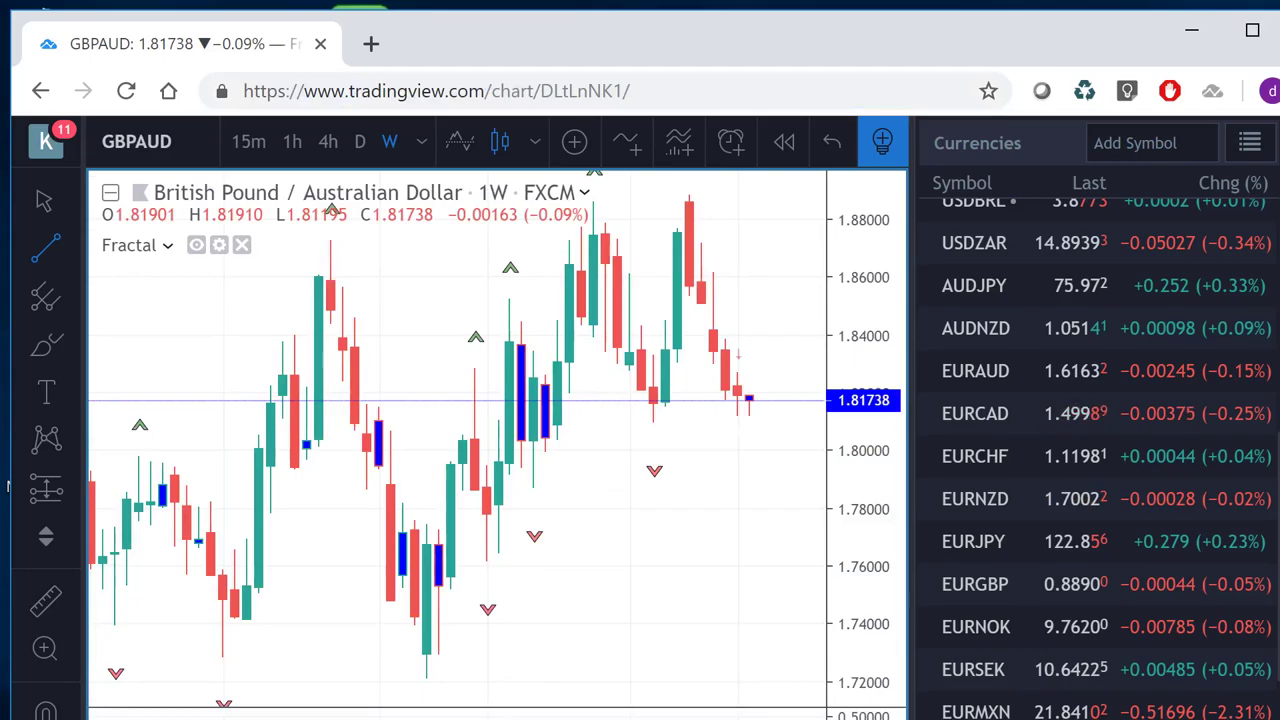
View GBPAUD on daily candles, then bring up the daily EURAUD chart.
{"action": "left_click", "coordinate": [359, 141]}
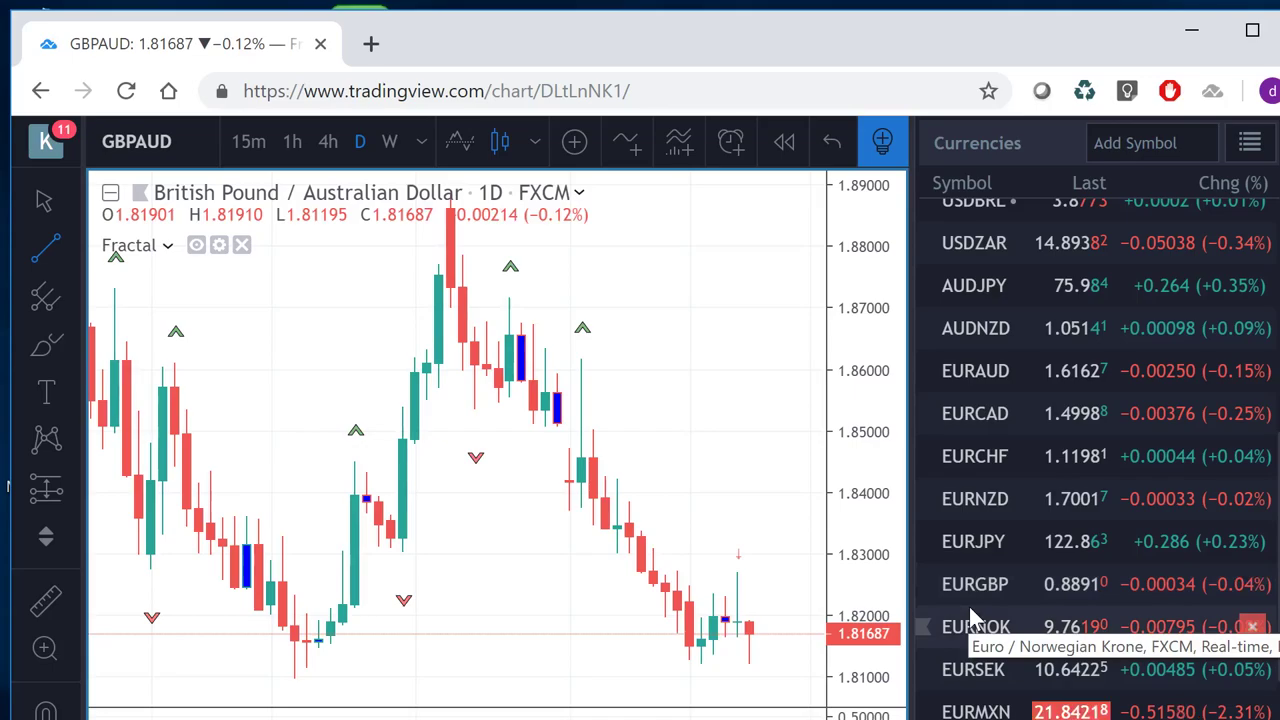
{"action": "left_click", "coordinate": [984, 368]}
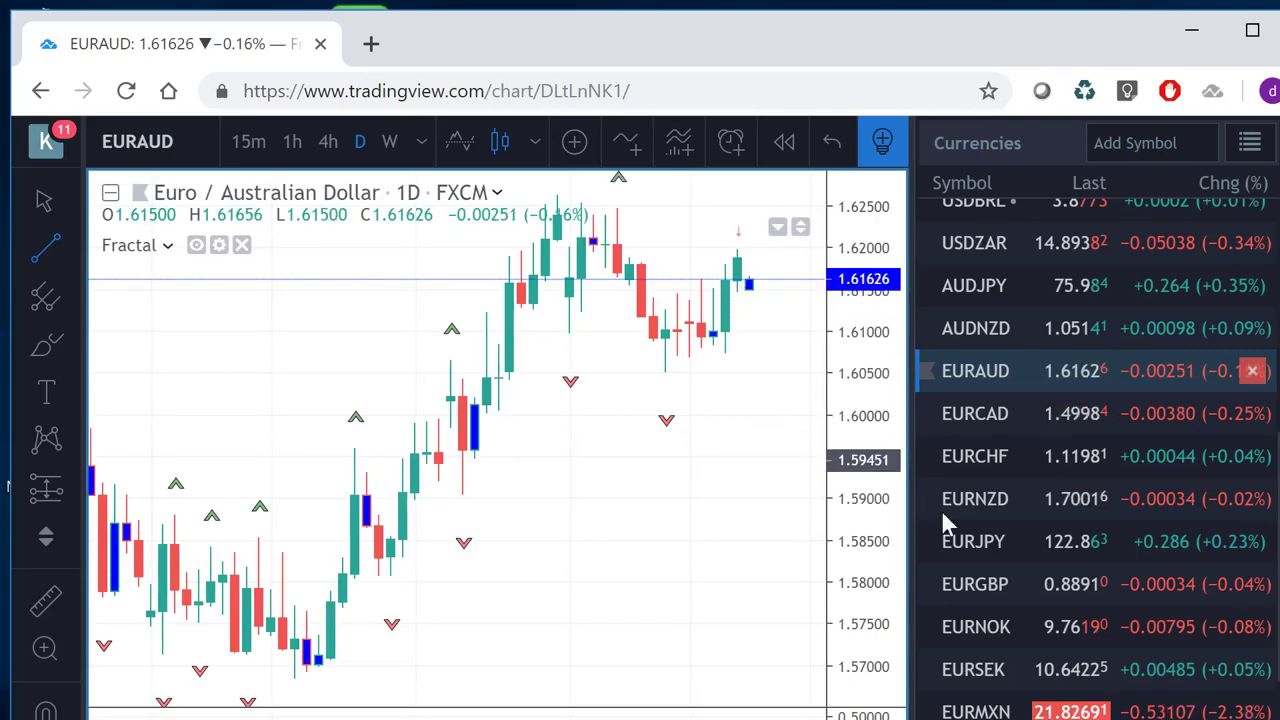
{"action": "scroll", "coordinate": [998, 591], "scroll_direction": "down", "scroll_amount": 1}
{"action": "scroll", "coordinate": [999, 596], "scroll_direction": "down", "scroll_amount": 1}
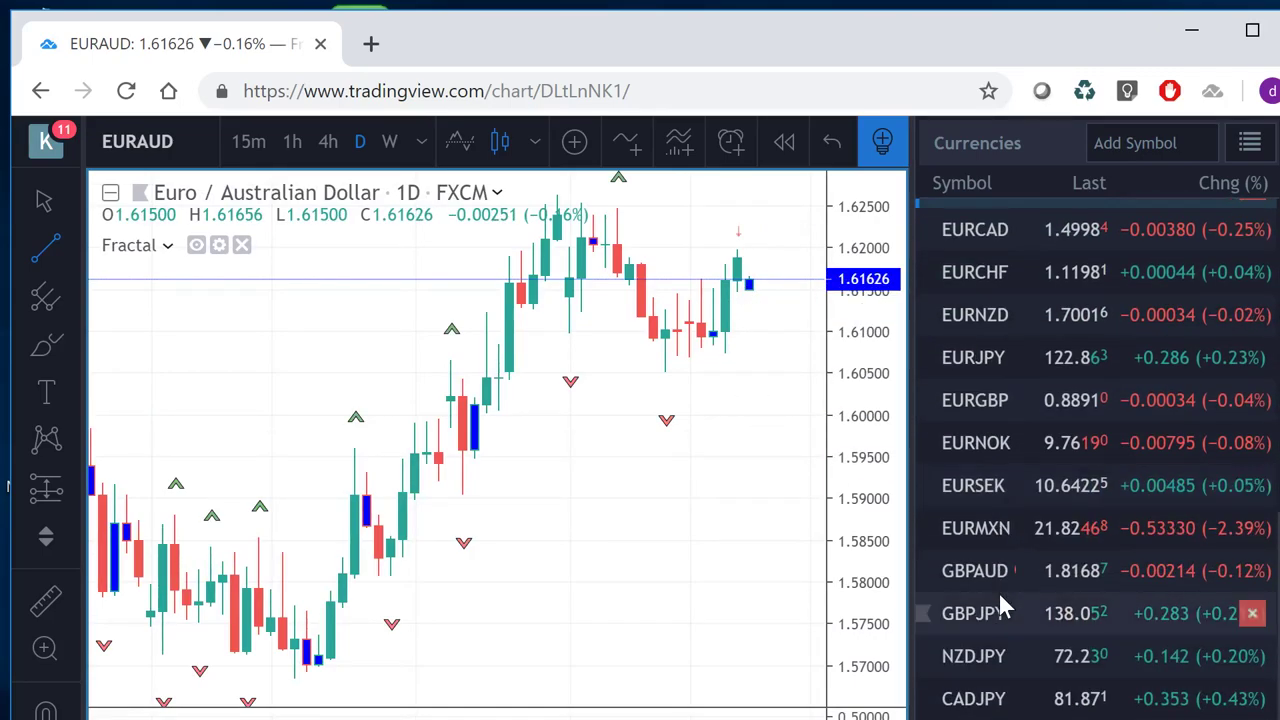
{"action": "scroll", "coordinate": [999, 598], "scroll_direction": "down", "scroll_amount": 1}
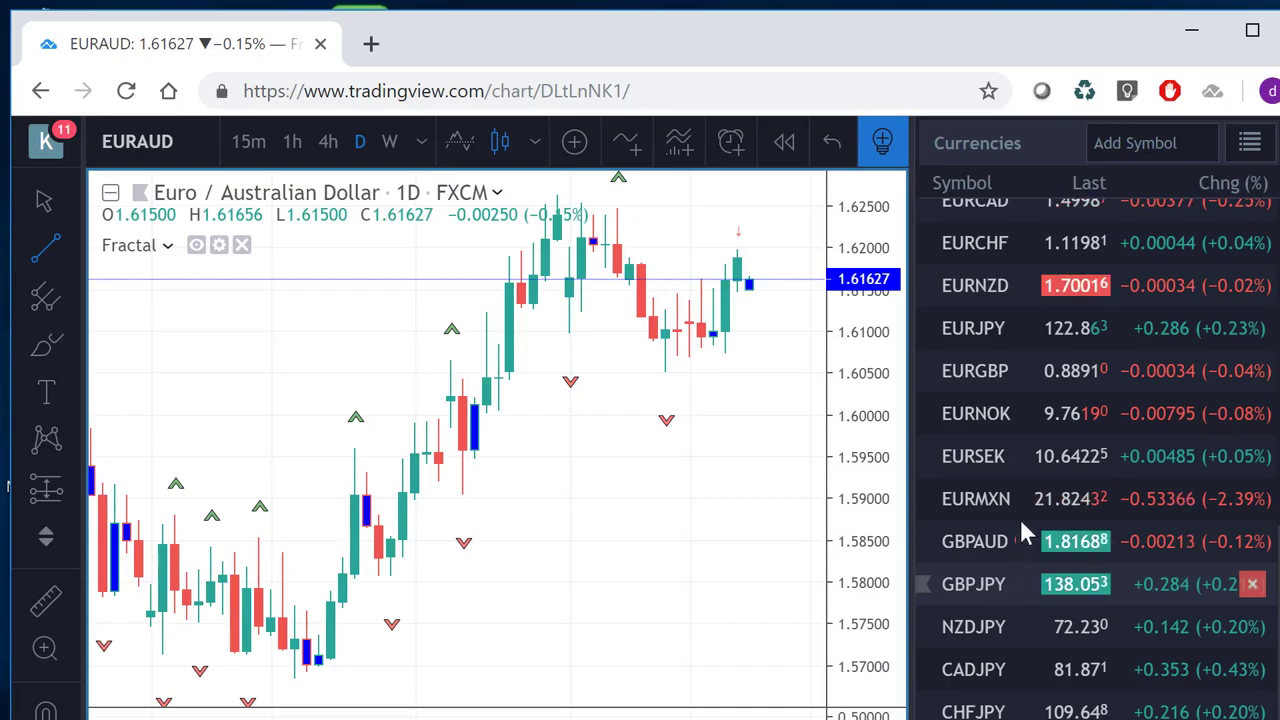
{"action": "scroll", "coordinate": [1004, 473], "scroll_direction": "up", "scroll_amount": 2}
{"action": "scroll", "coordinate": [1004, 473], "scroll_direction": "up", "scroll_amount": 4}
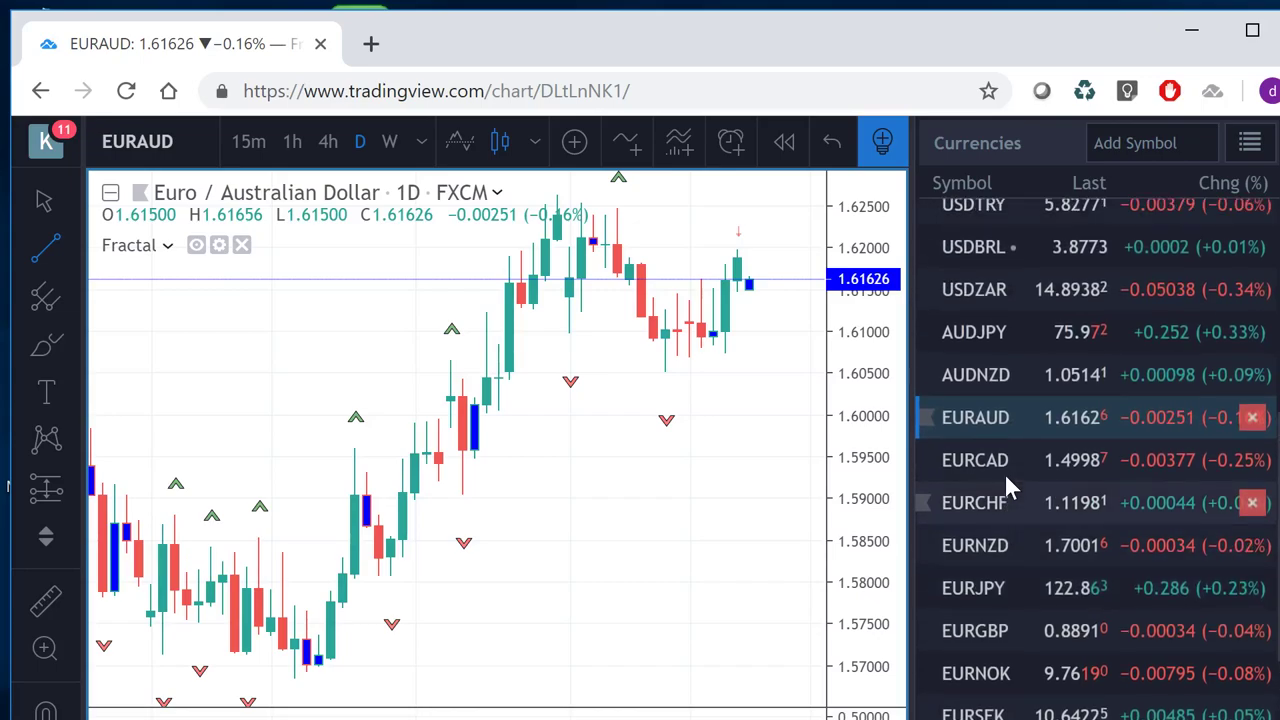
{"action": "scroll", "coordinate": [1004, 484], "scroll_direction": "up", "scroll_amount": 2}
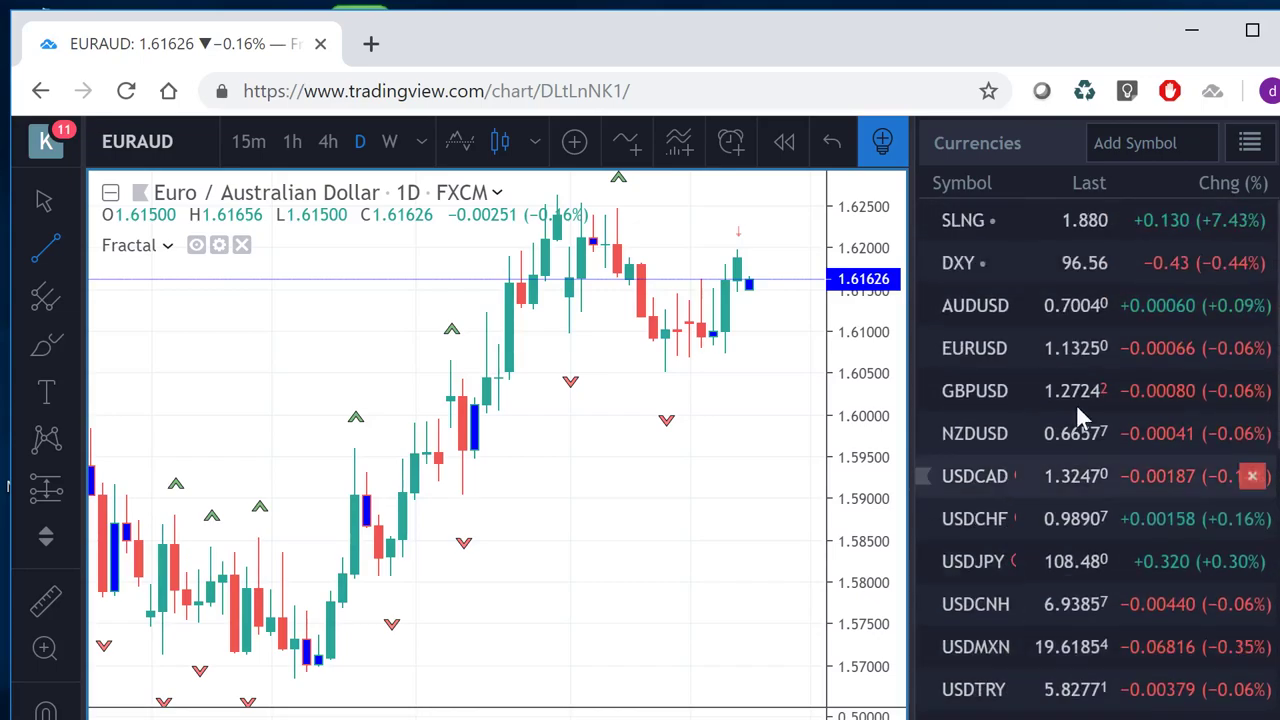
Load the Macro watchlist and open the daily ES1! S&P 500 E-mini Futures chart.
{"action": "left_click", "coordinate": [1250, 145]}
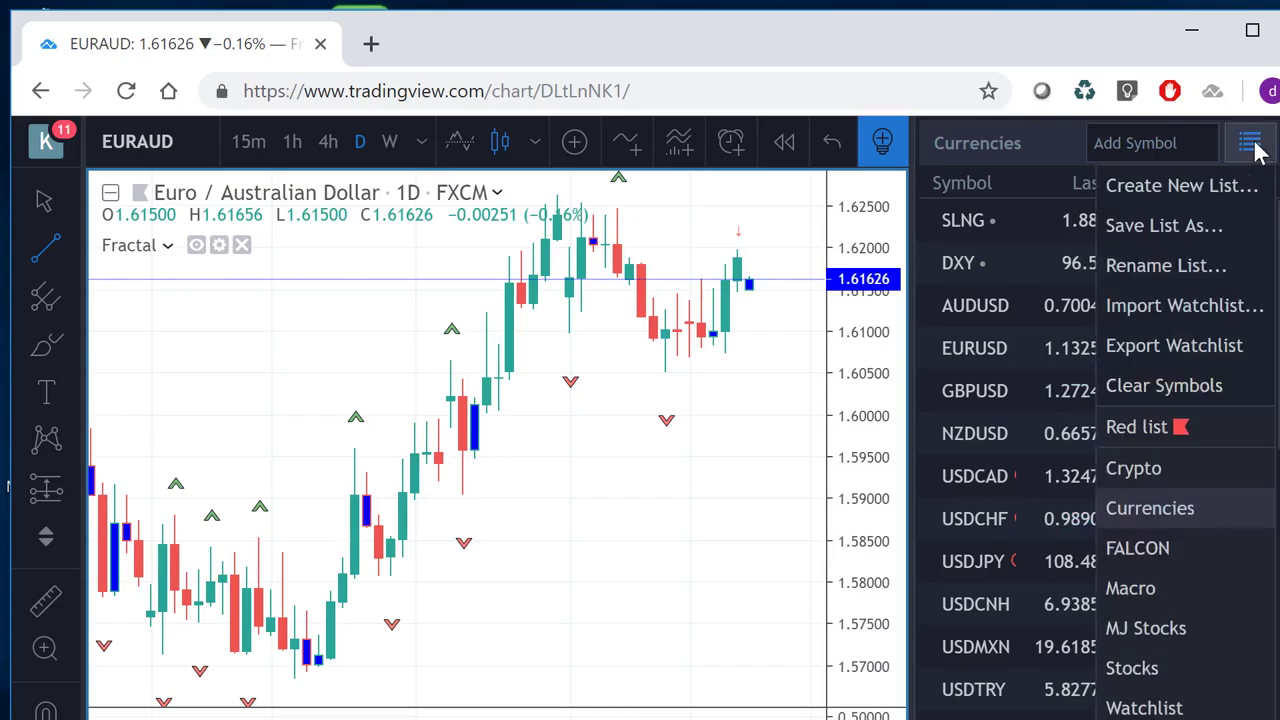
{"action": "left_click", "coordinate": [1130, 590]}
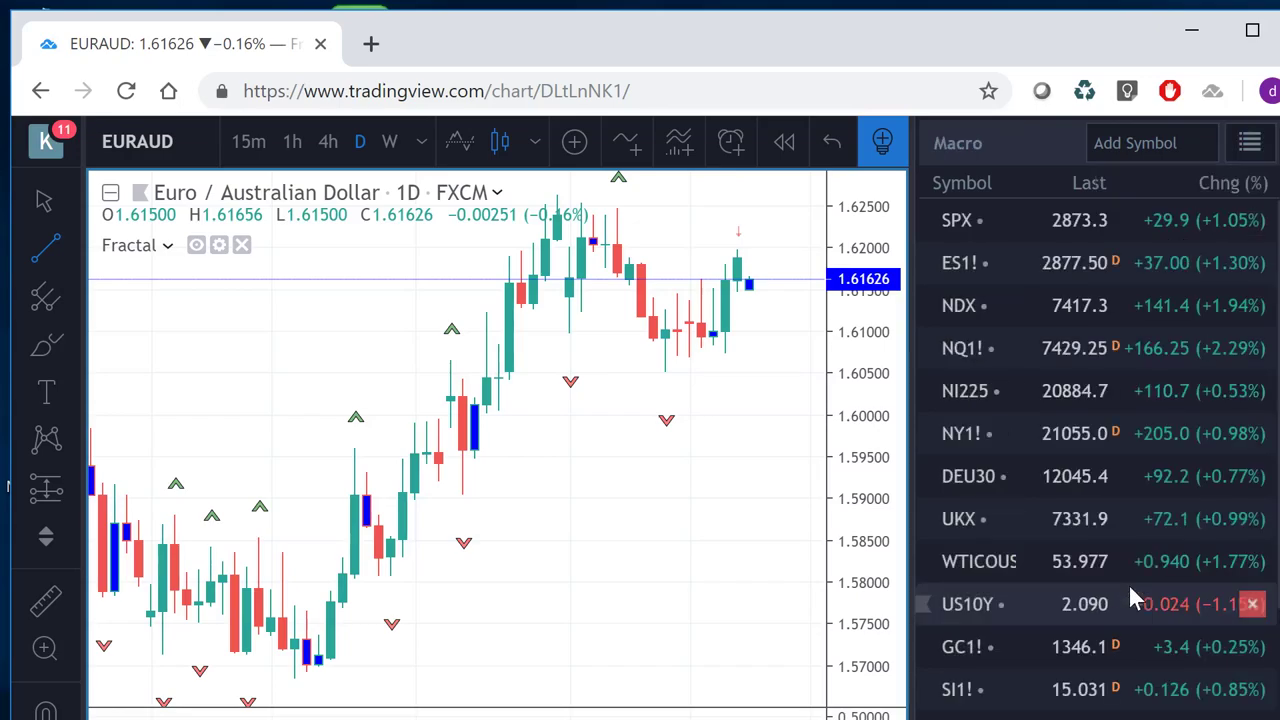
{"action": "left_click", "coordinate": [957, 268]}
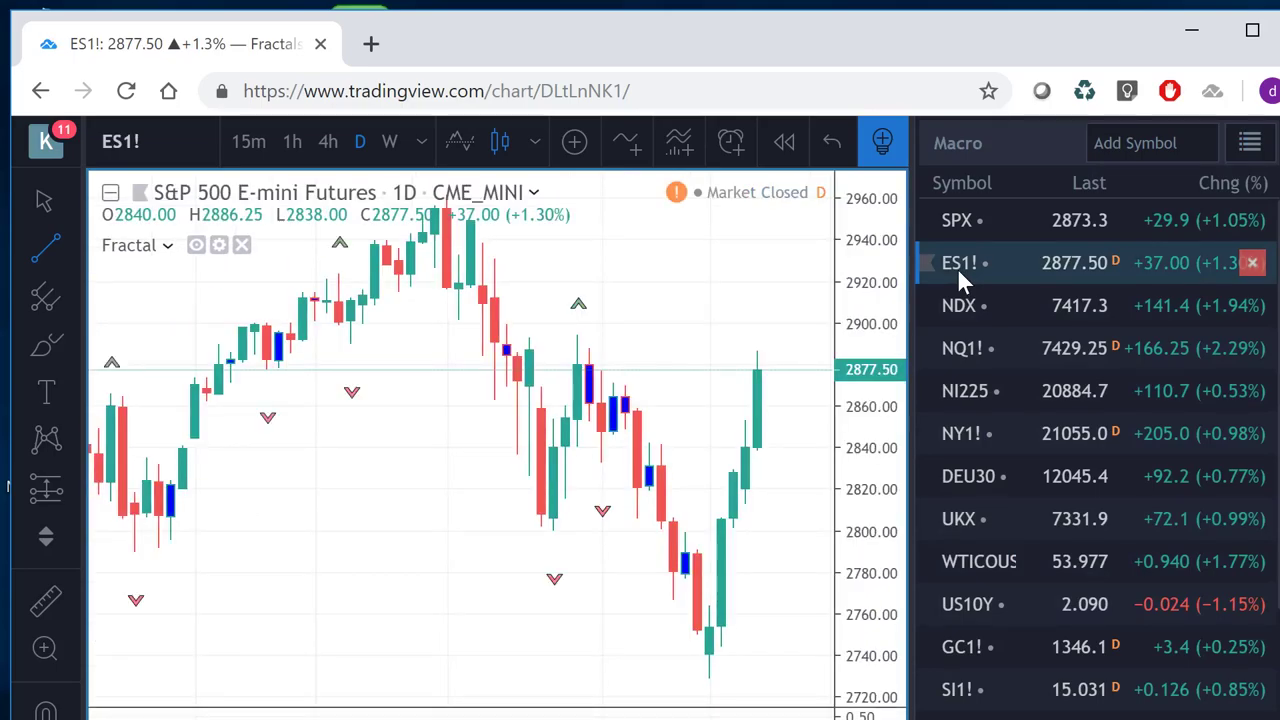
Compress the ES1! price scale so roughly 2700 to 2975 is visible.
{"action": "left_click_drag", "start_coordinate": [871, 326], "coordinate": [871, 372]}
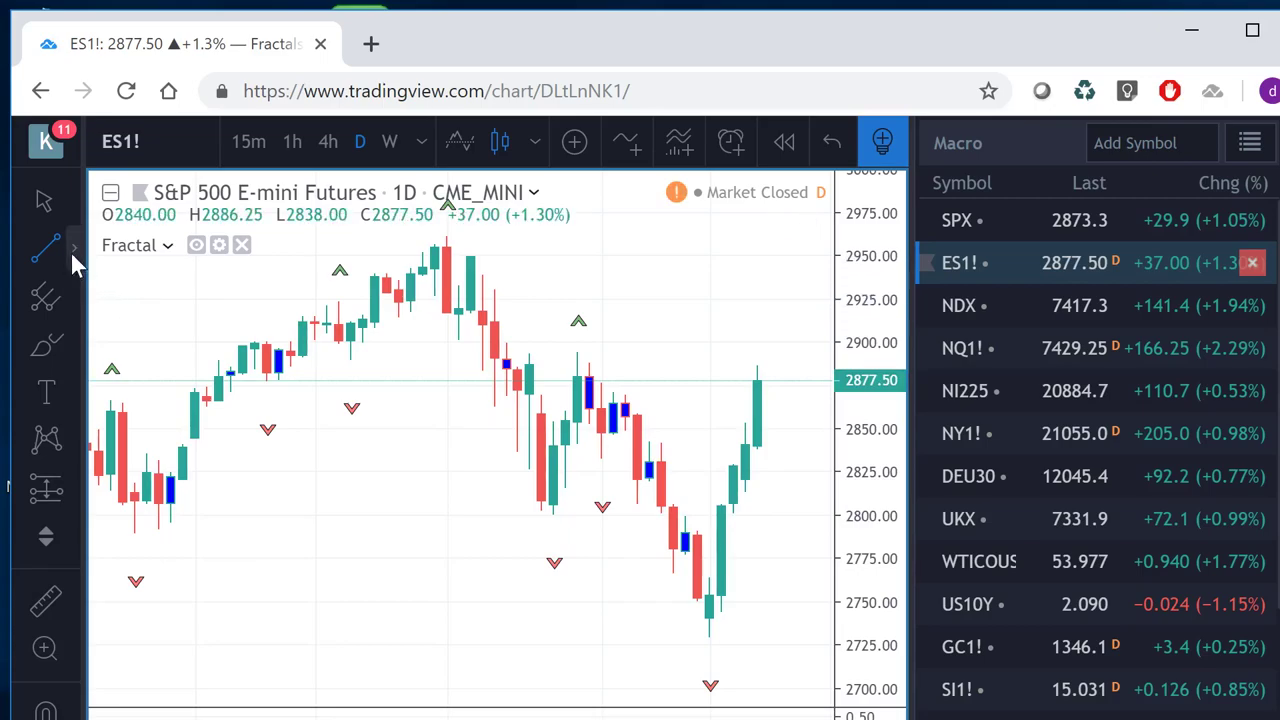
{"action": "left_click", "coordinate": [72, 250]}
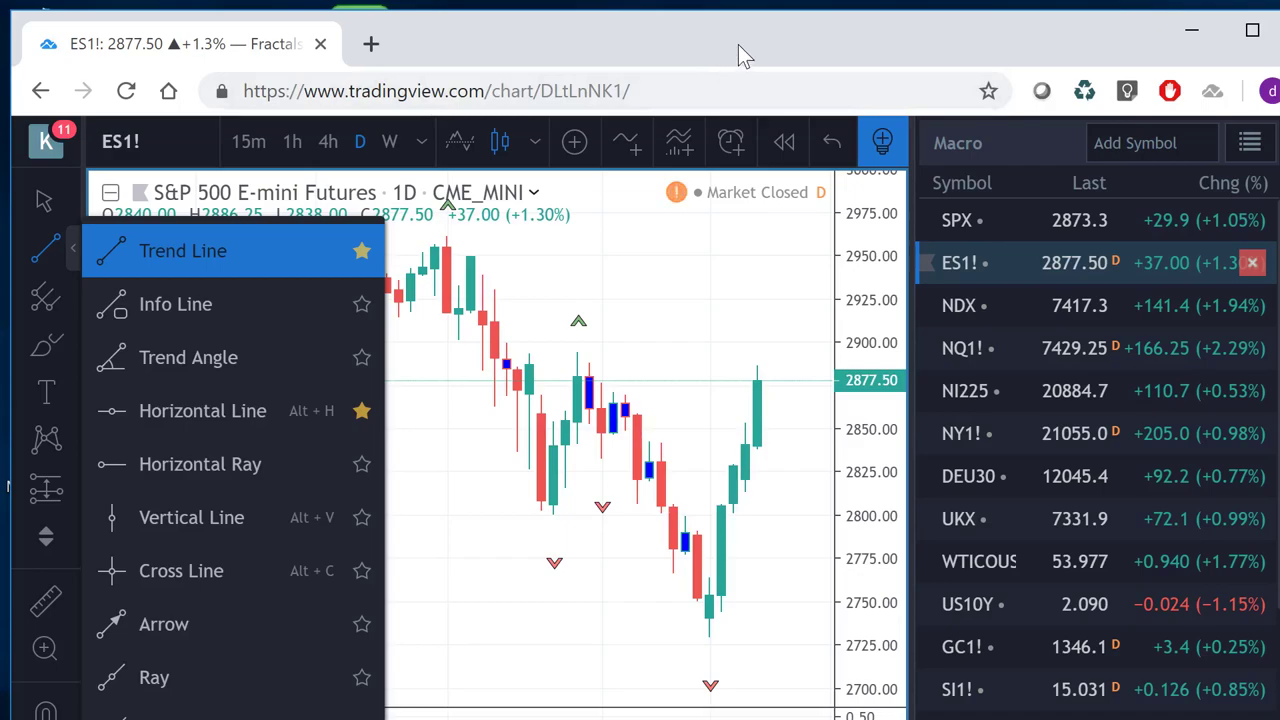
{"action": "left_click", "coordinate": [603, 284]}
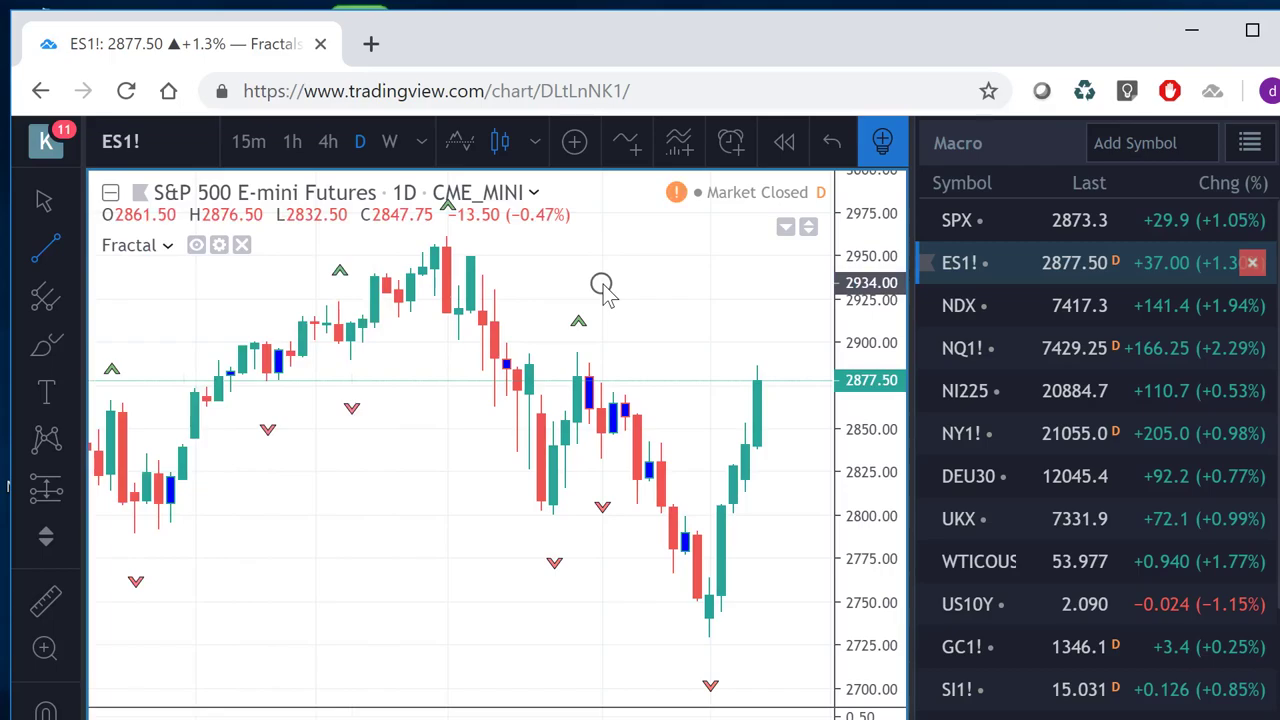
{"action": "left_click", "coordinate": [553, 706]}
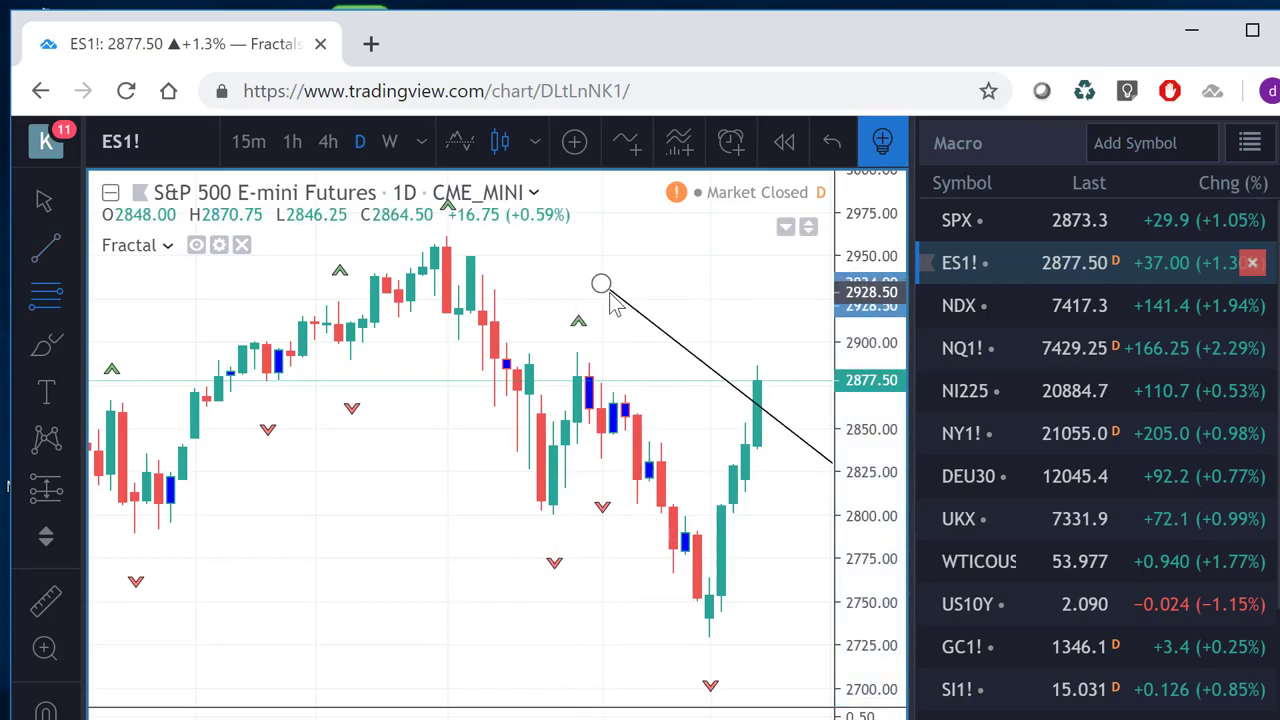
{"action": "key", "text": "Delete"}
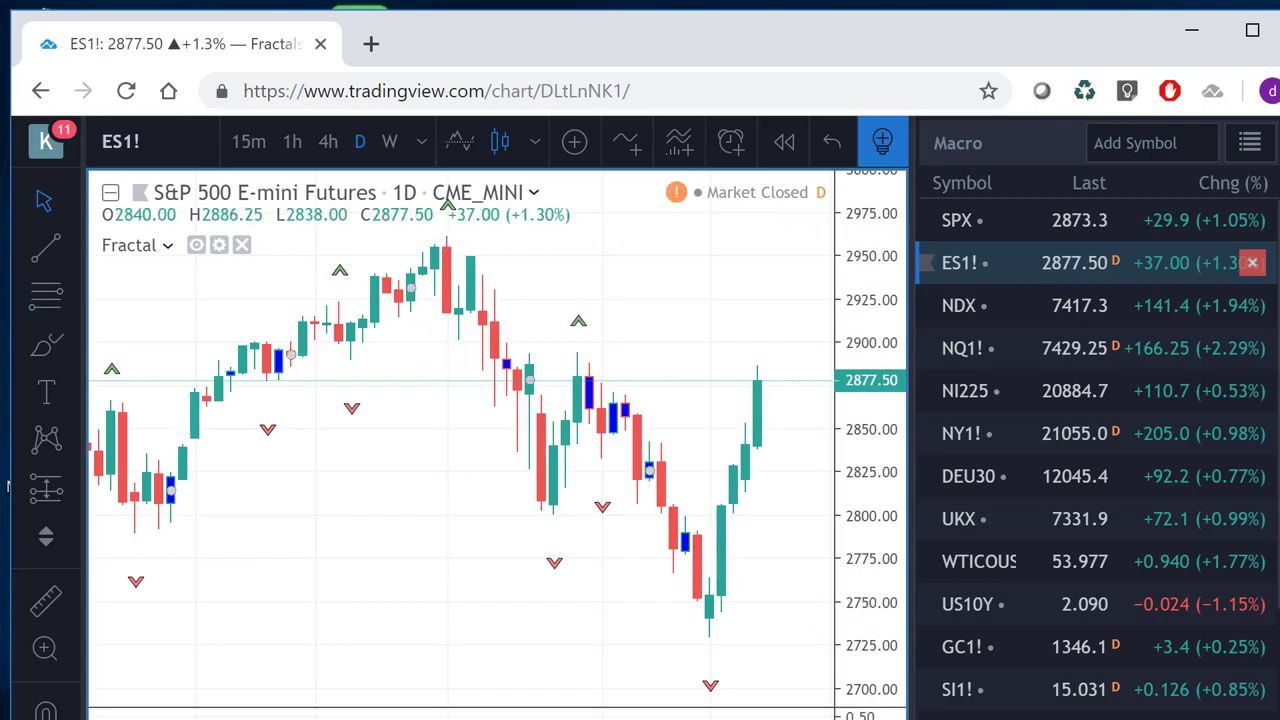
{"action": "key", "text": "alt+f"}
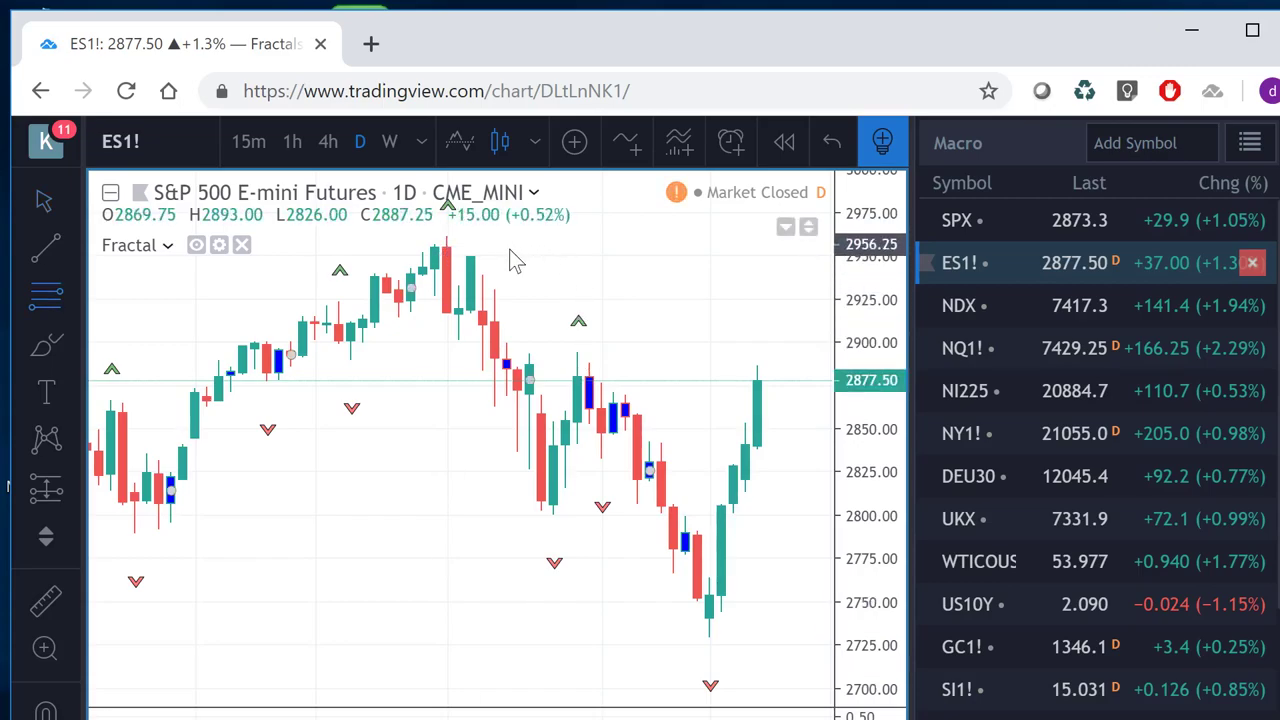
Draw a Fibonacci retracement from the 2960.25 high to the 2729.75 low, then open NQ1!
{"action": "left_click", "coordinate": [447, 237]}
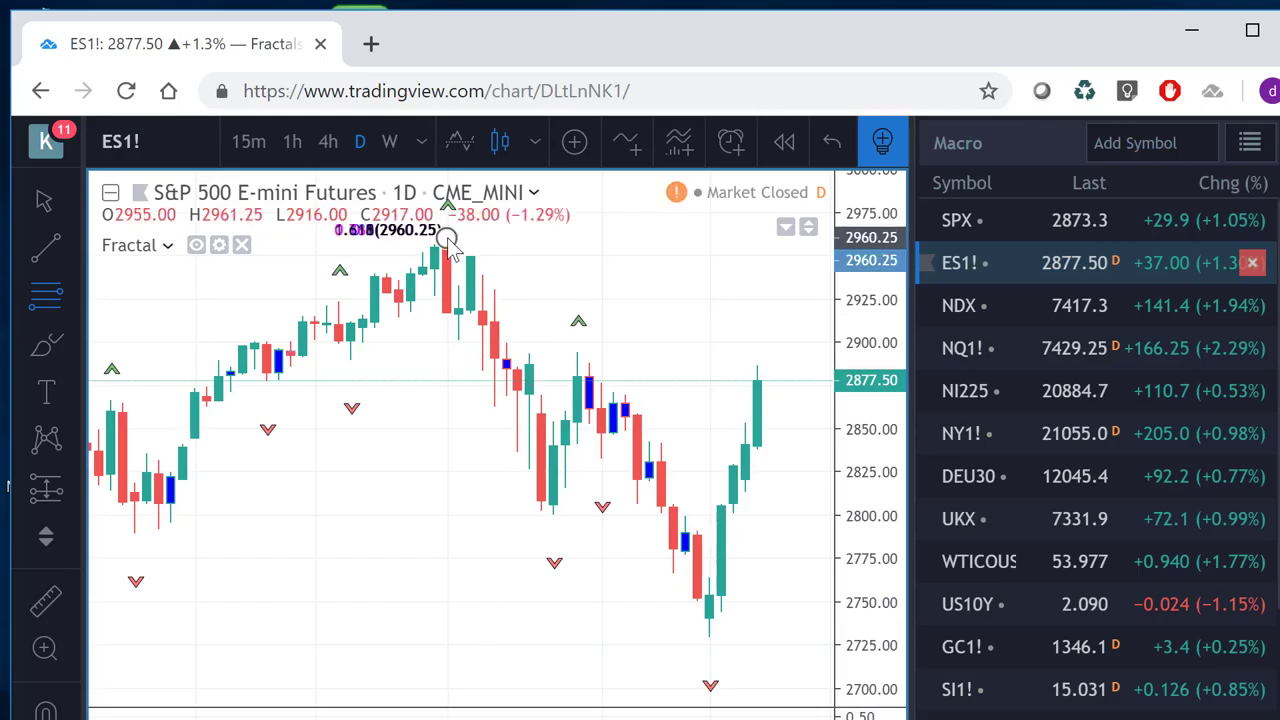
{"action": "left_click", "coordinate": [743, 637]}
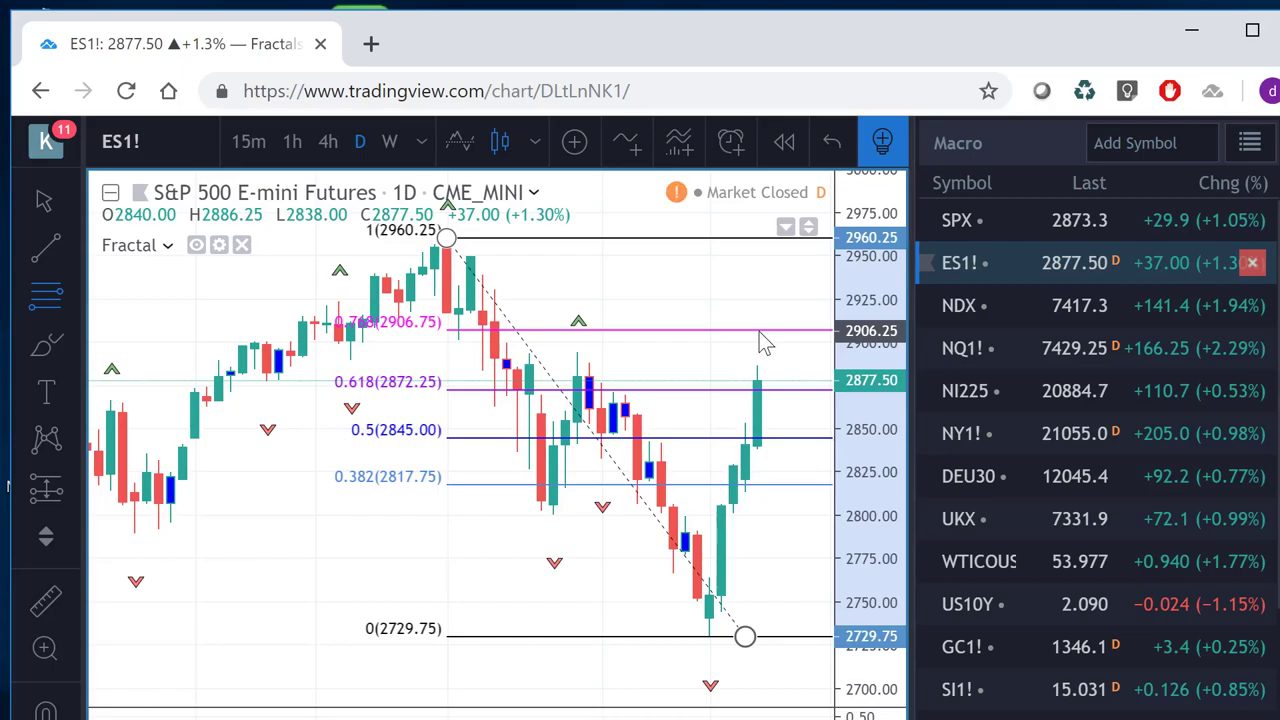
{"action": "left_click", "coordinate": [964, 354]}
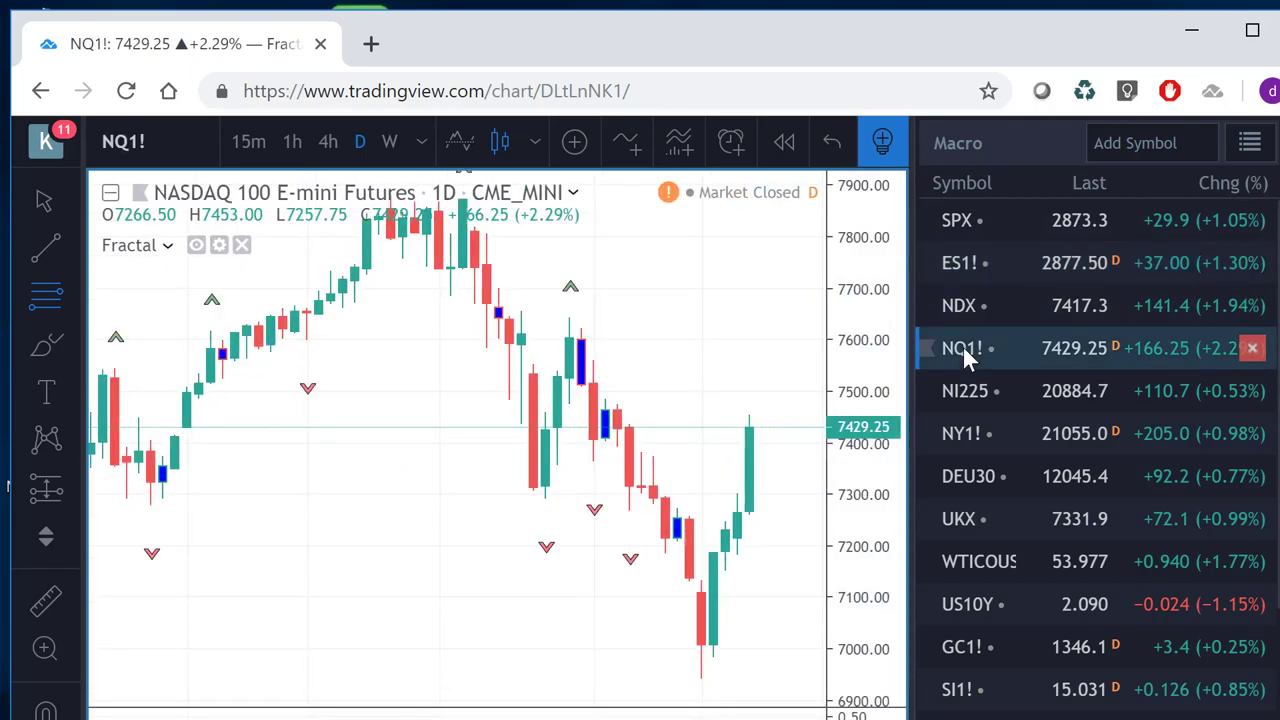
Widen the NQ1! price scale to 6800–8000 and draw a Fibonacci retracement from 7881.50 to 6952.25.
{"action": "left_click_drag", "start_coordinate": [856, 320], "coordinate": [865, 427]}
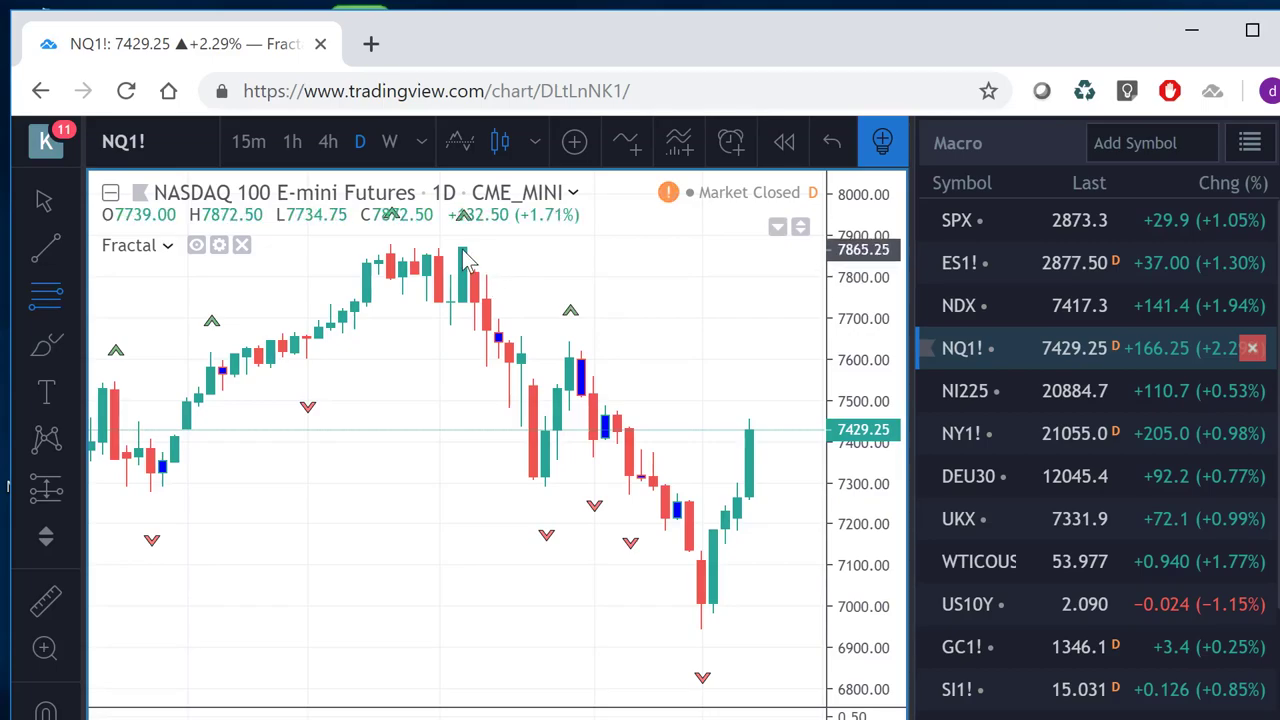
{"action": "left_click_drag", "start_coordinate": [462, 243], "coordinate": [490, 274]}
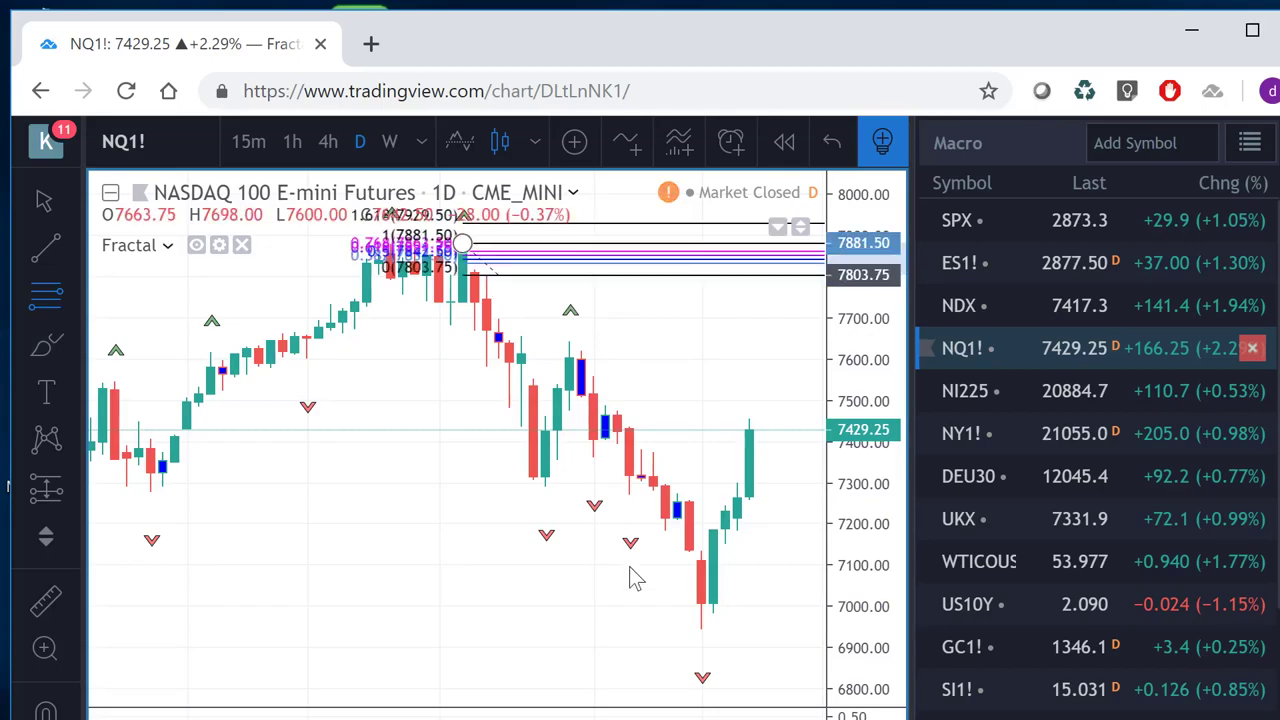
{"action": "left_click_drag", "start_coordinate": [630, 578], "coordinate": [630, 632]}
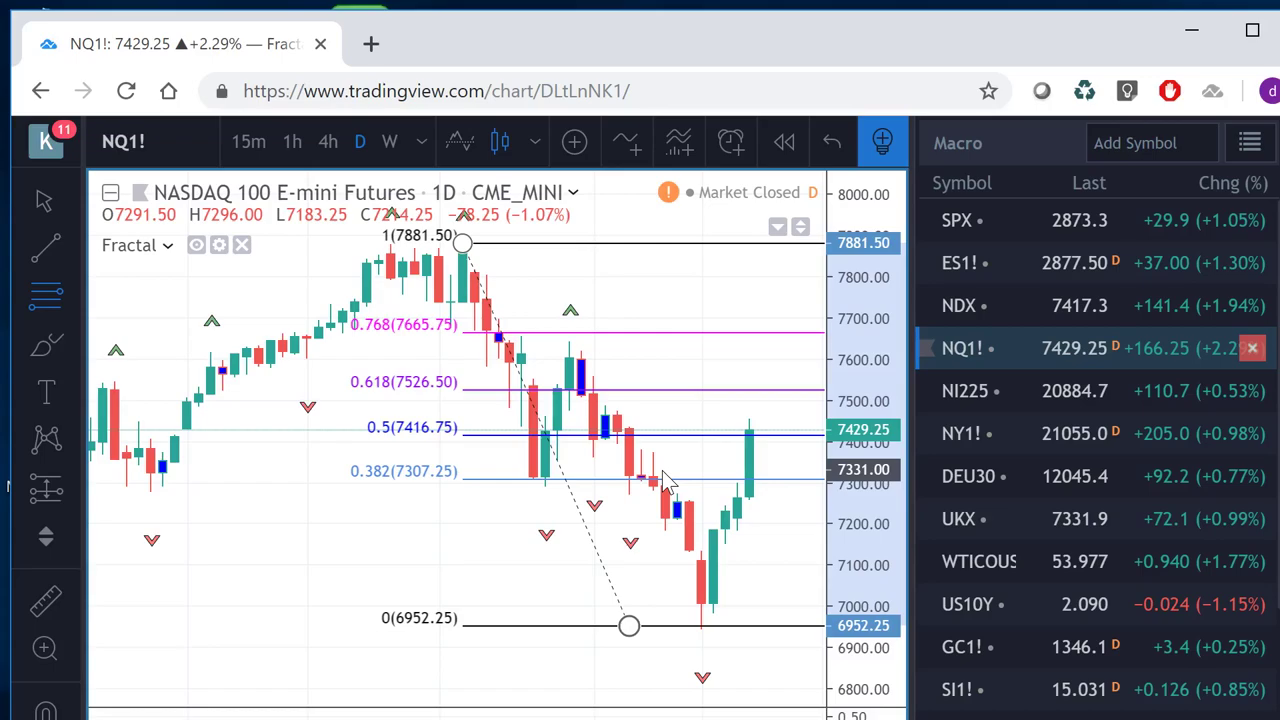
Open the WTICOUSD West Texas Oil chart and cancel a Fibonacci retracement started at 51.104.
{"action": "left_click", "coordinate": [976, 566]}
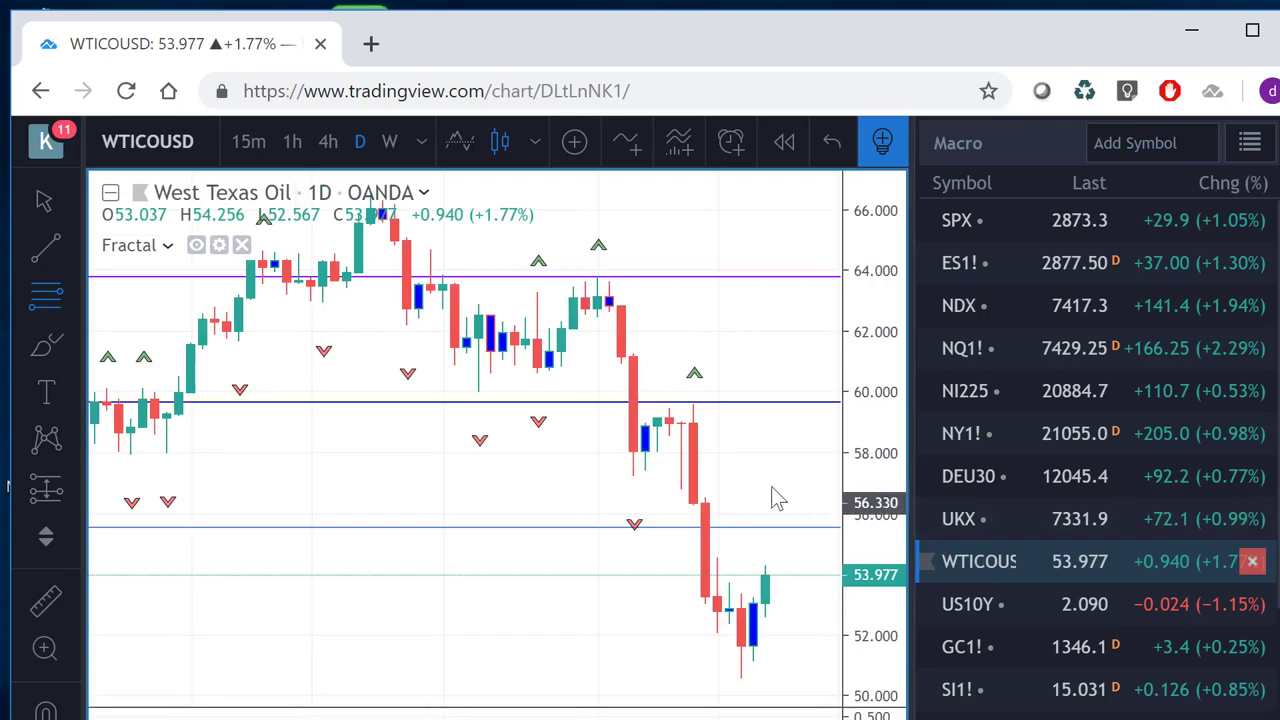
{"action": "left_click", "coordinate": [743, 662]}
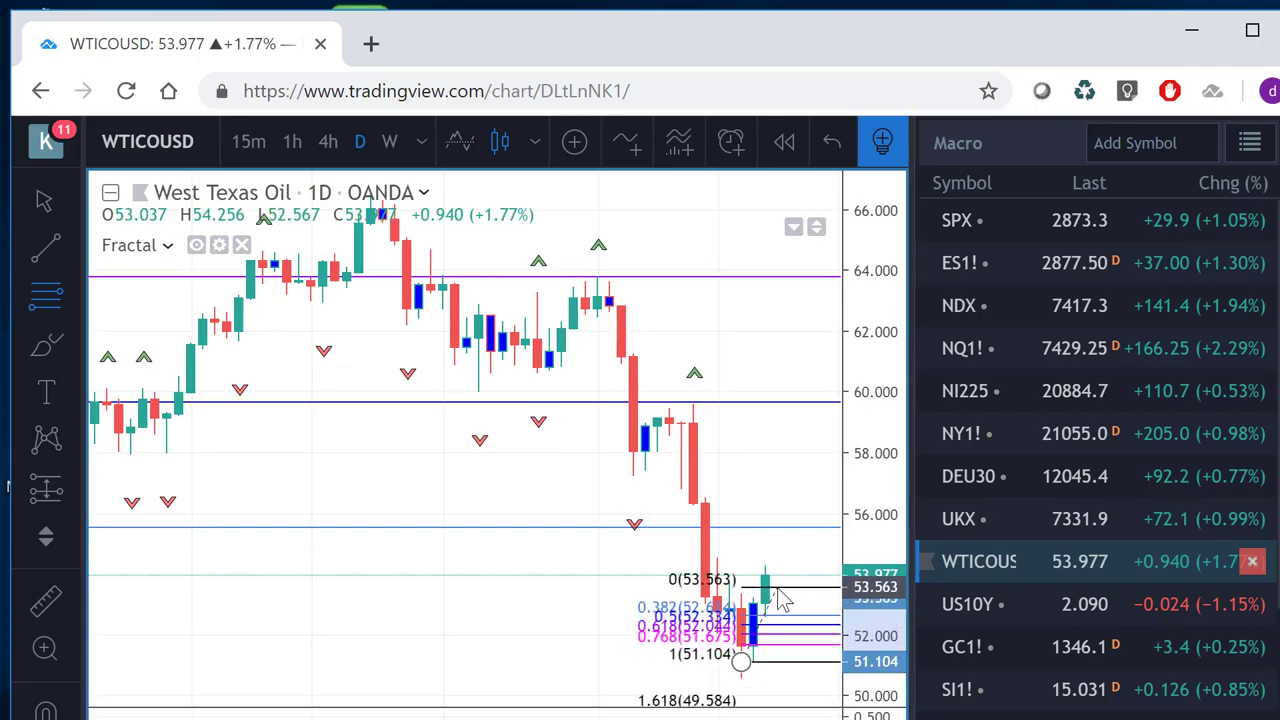
{"action": "key", "text": "Escape"}
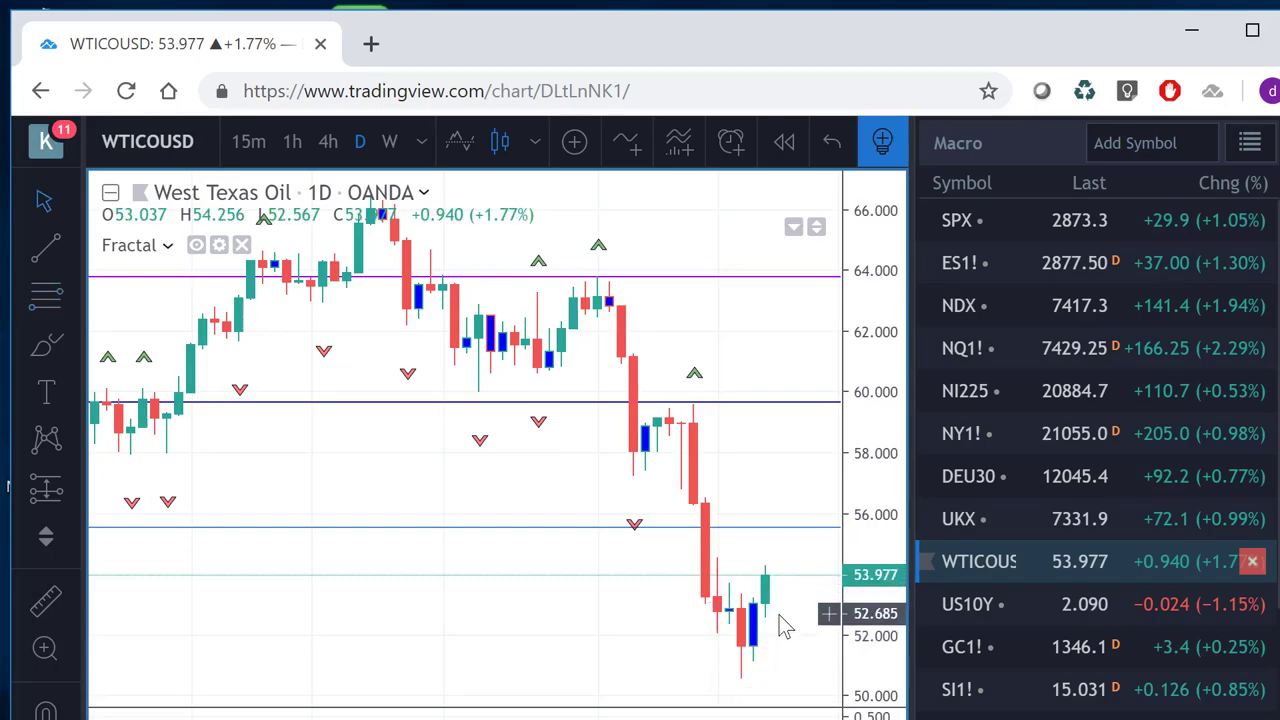
Open GC1!, set the interval to 1 month, and compress the price scale to about 960–1440.
{"action": "left_click", "coordinate": [961, 652]}
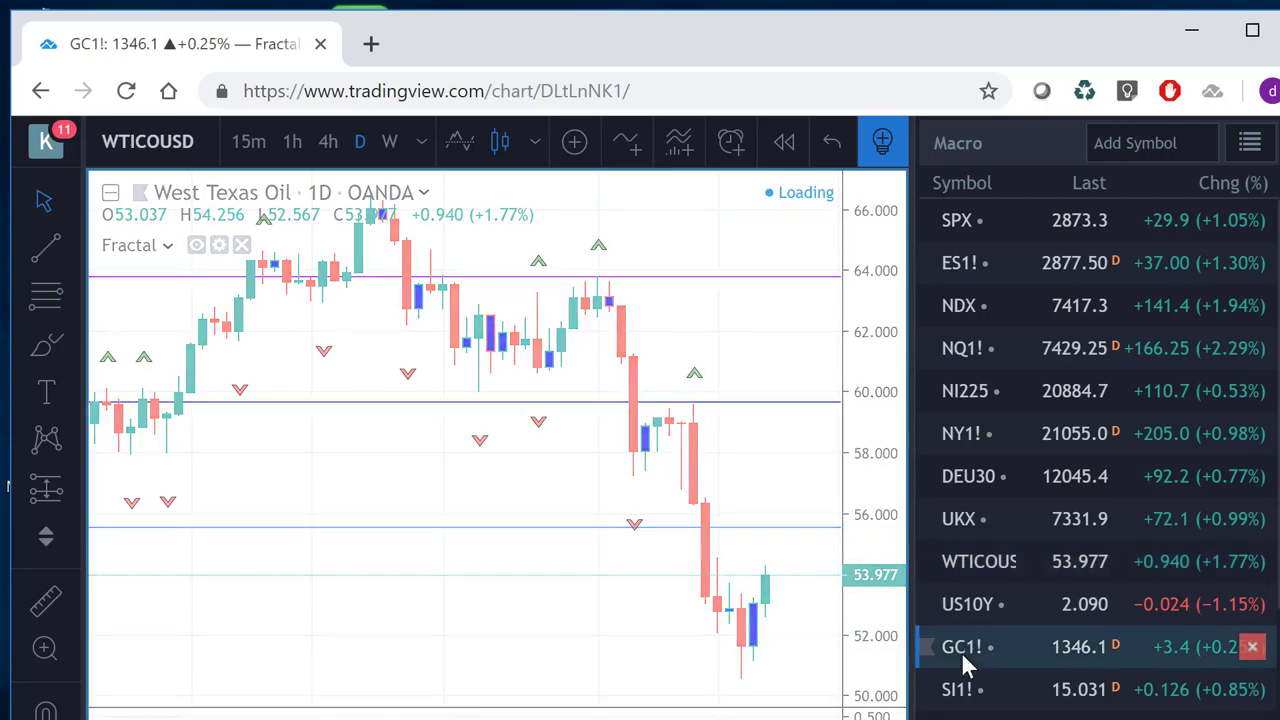
{"action": "left_click", "coordinate": [391, 141]}
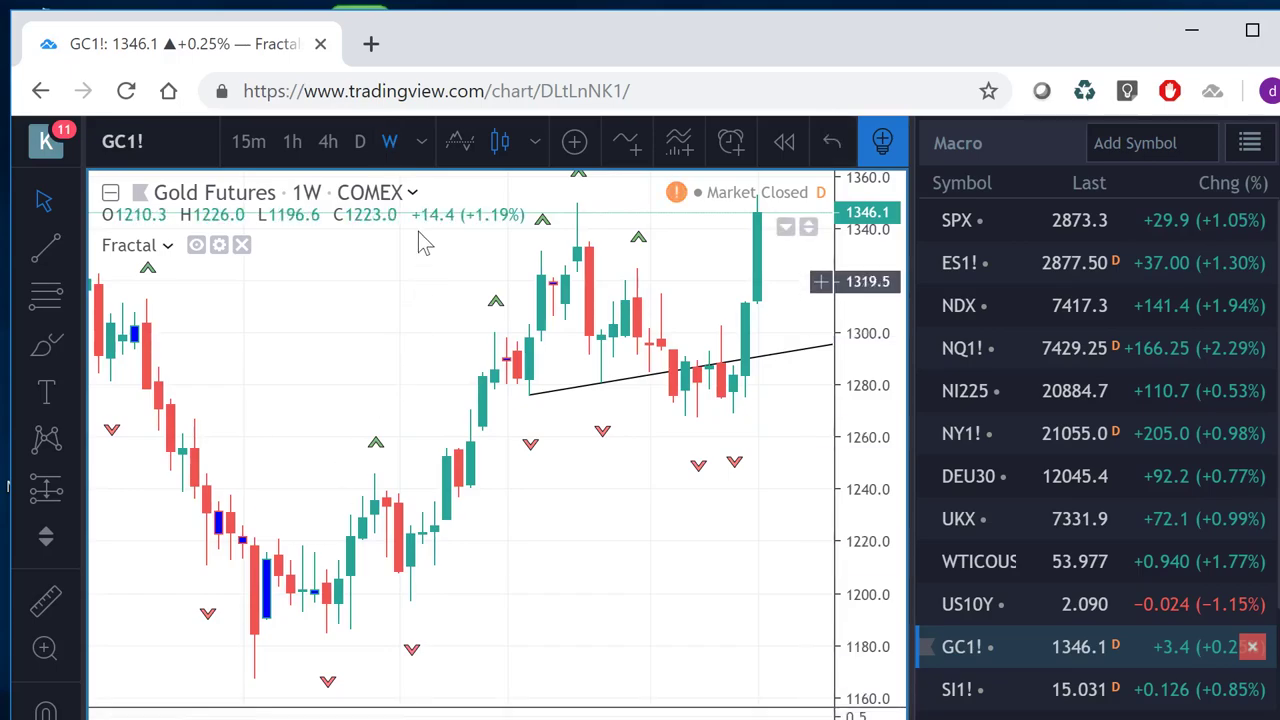
{"action": "left_click", "coordinate": [421, 141]}
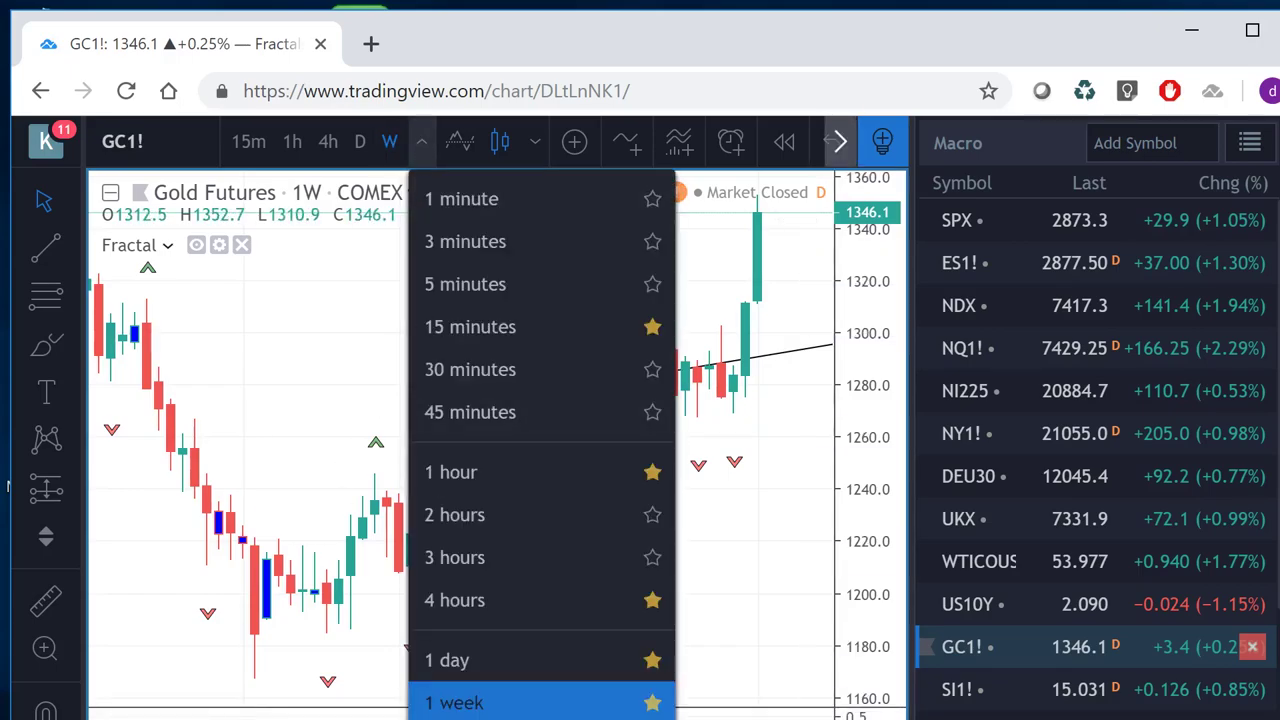
{"action": "left_click", "coordinate": [460, 718]}
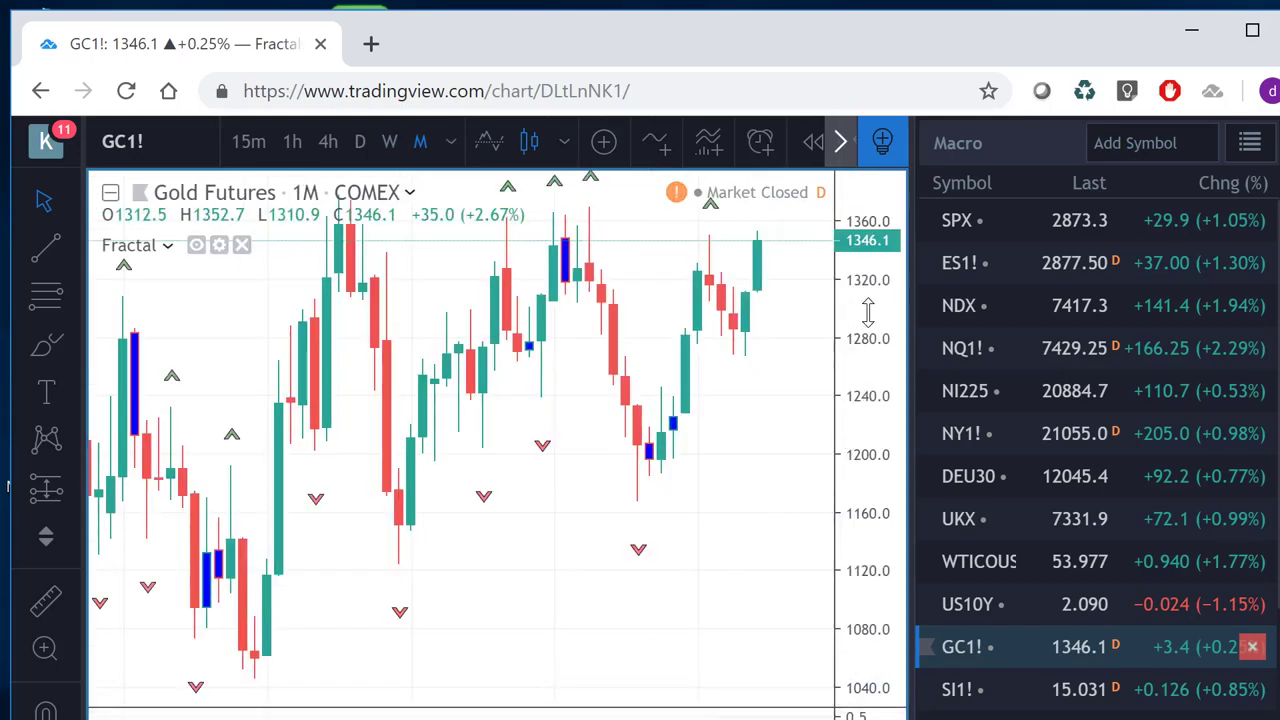
{"action": "left_click_drag", "start_coordinate": [868, 312], "coordinate": [860, 448]}
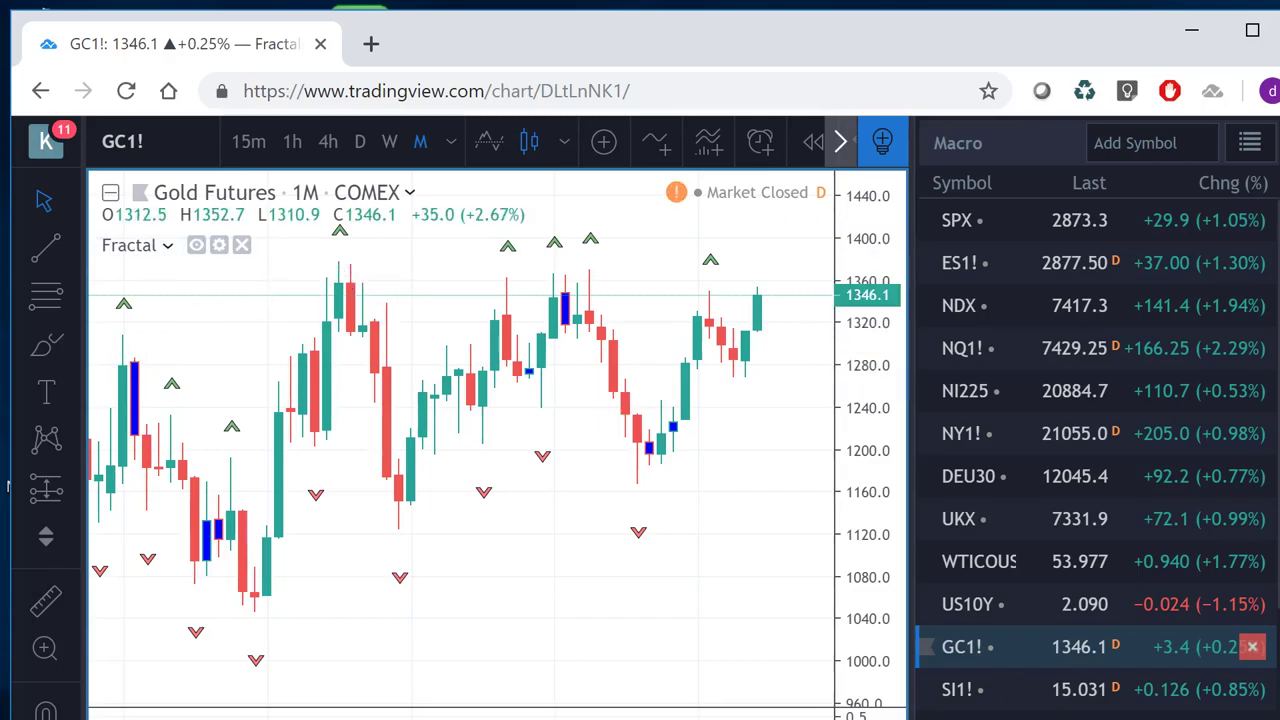
Place a horizontal line at 1378.5 on the monthly GC1! chart with Alt+H.
{"action": "key", "text": "alt+h"}
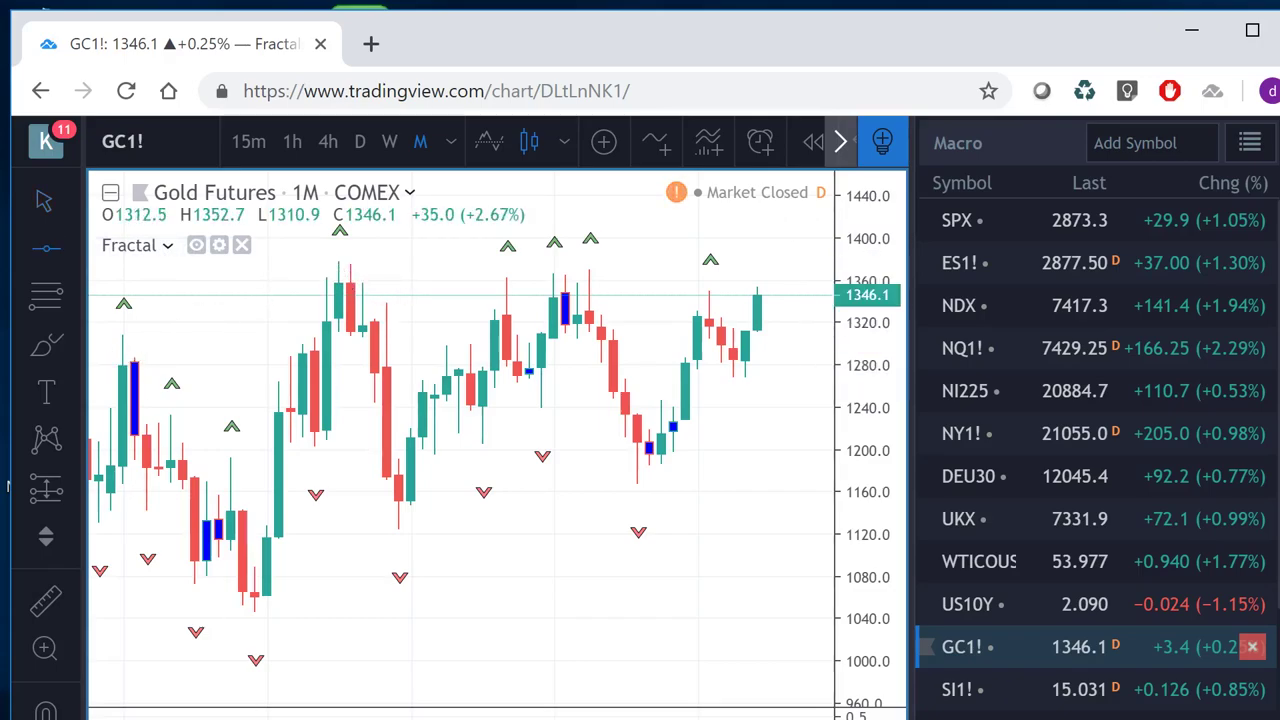
{"action": "left_click", "coordinate": [340, 262]}
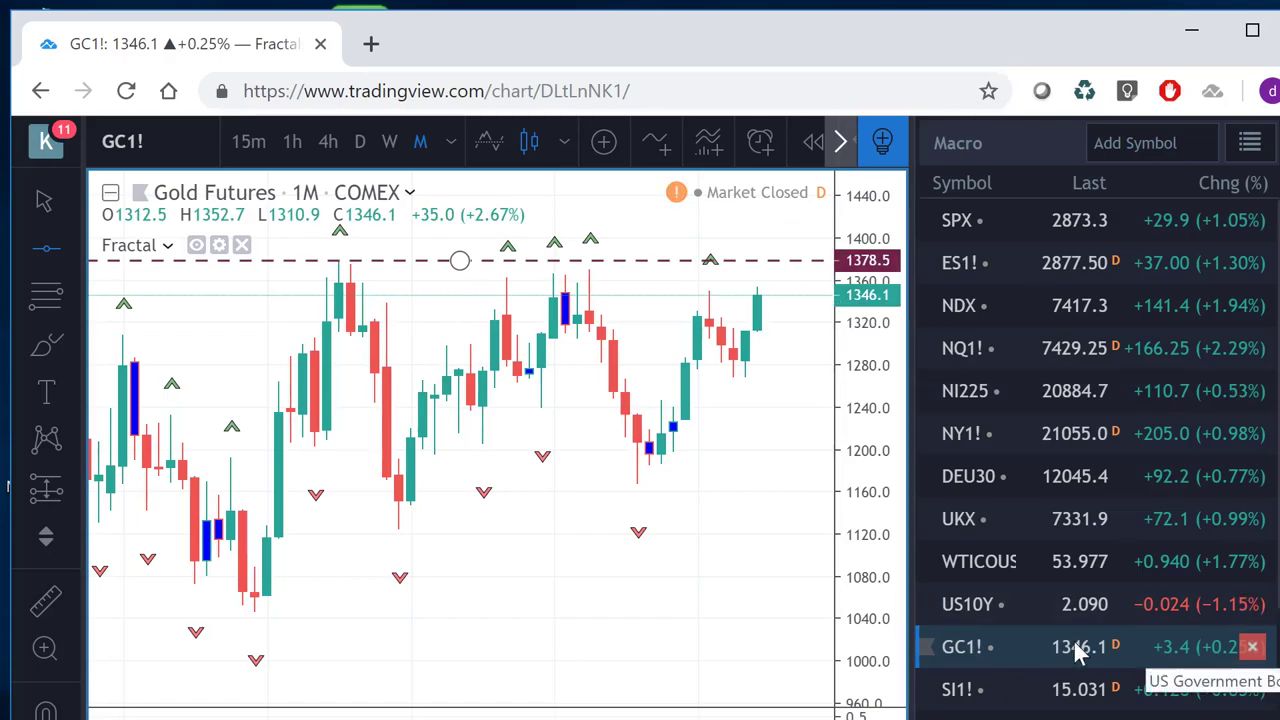
{"action": "scroll", "coordinate": [1078, 650], "scroll_direction": "down", "scroll_amount": 5}
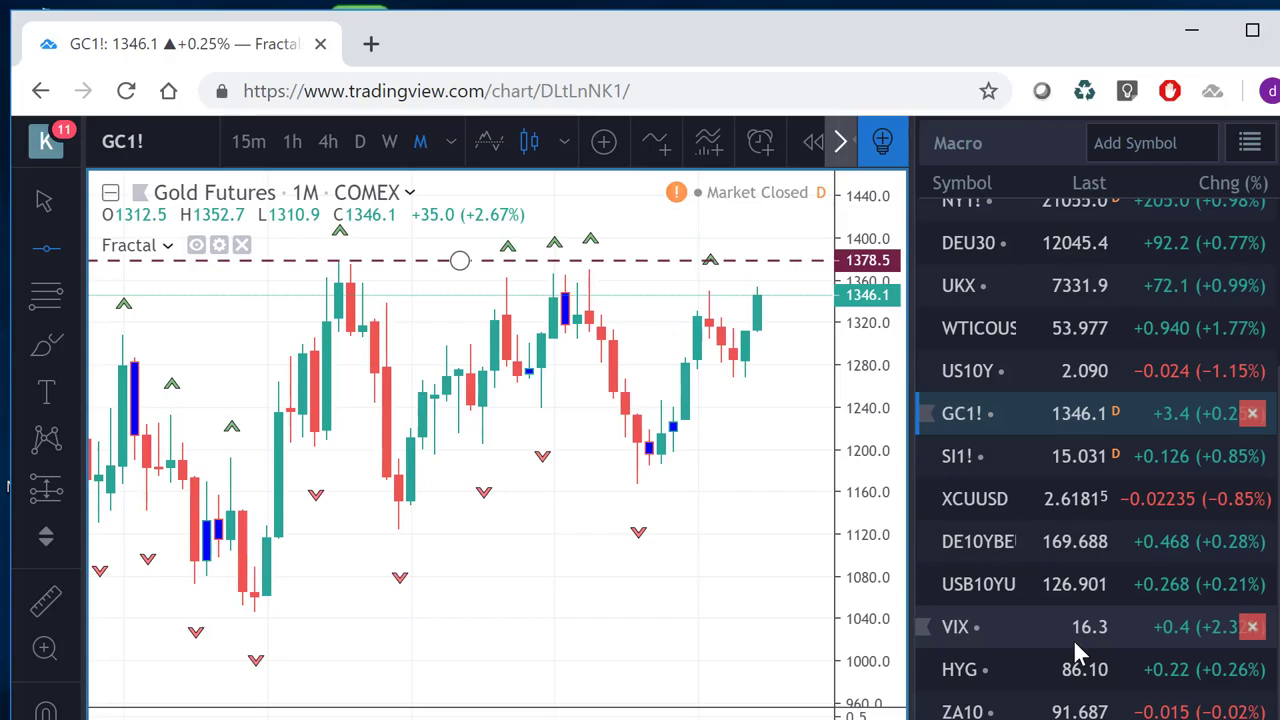
{"action": "scroll", "coordinate": [1075, 645], "scroll_direction": "up", "scroll_amount": 5}
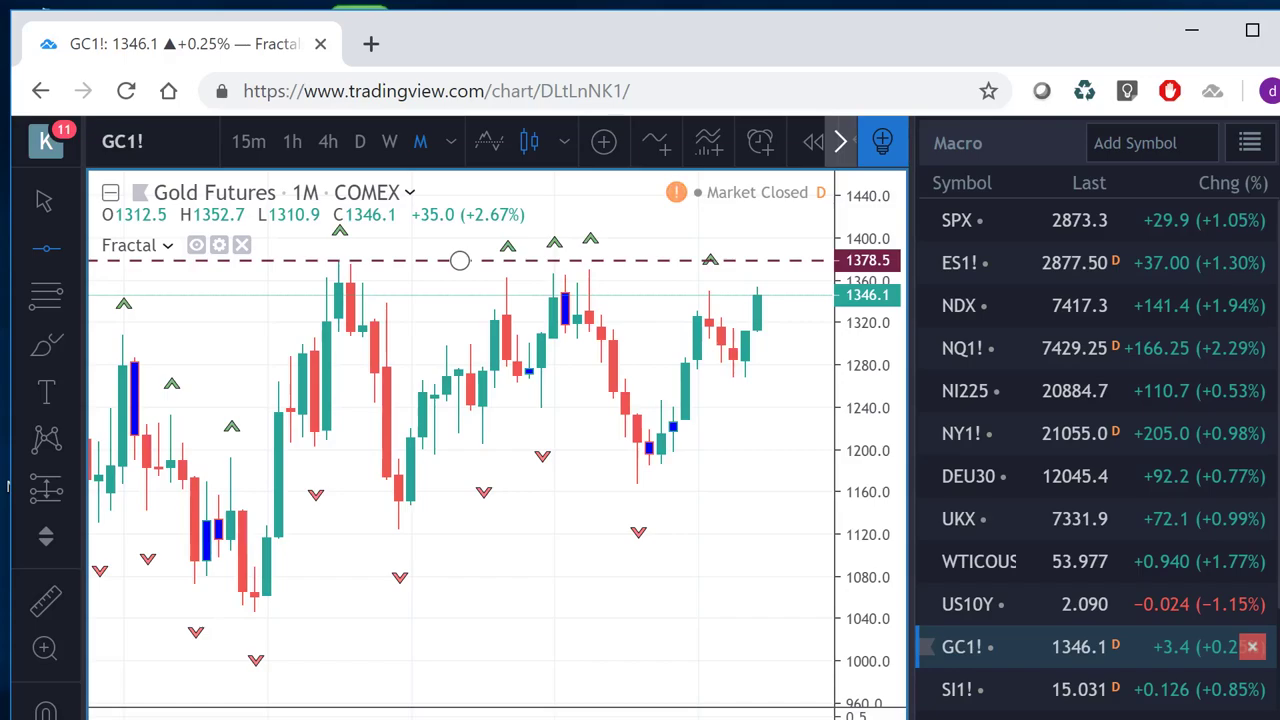
{"action": "left_click", "coordinate": [8, 486]}
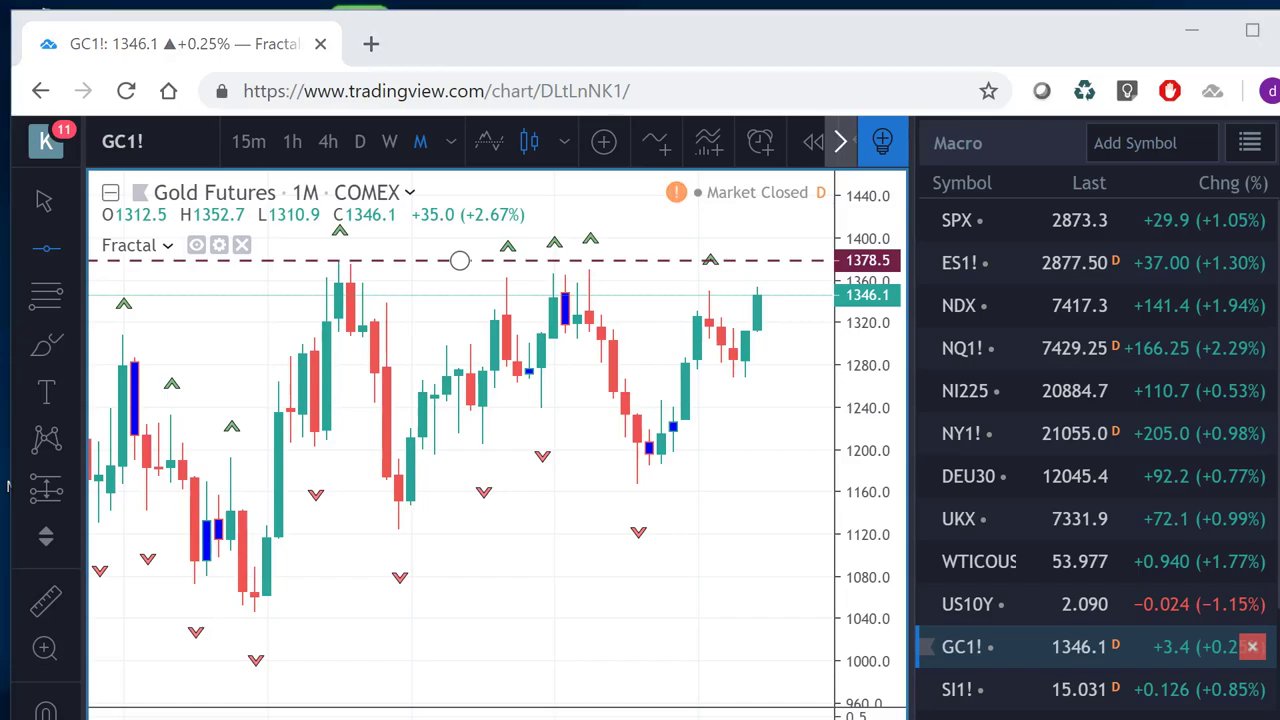